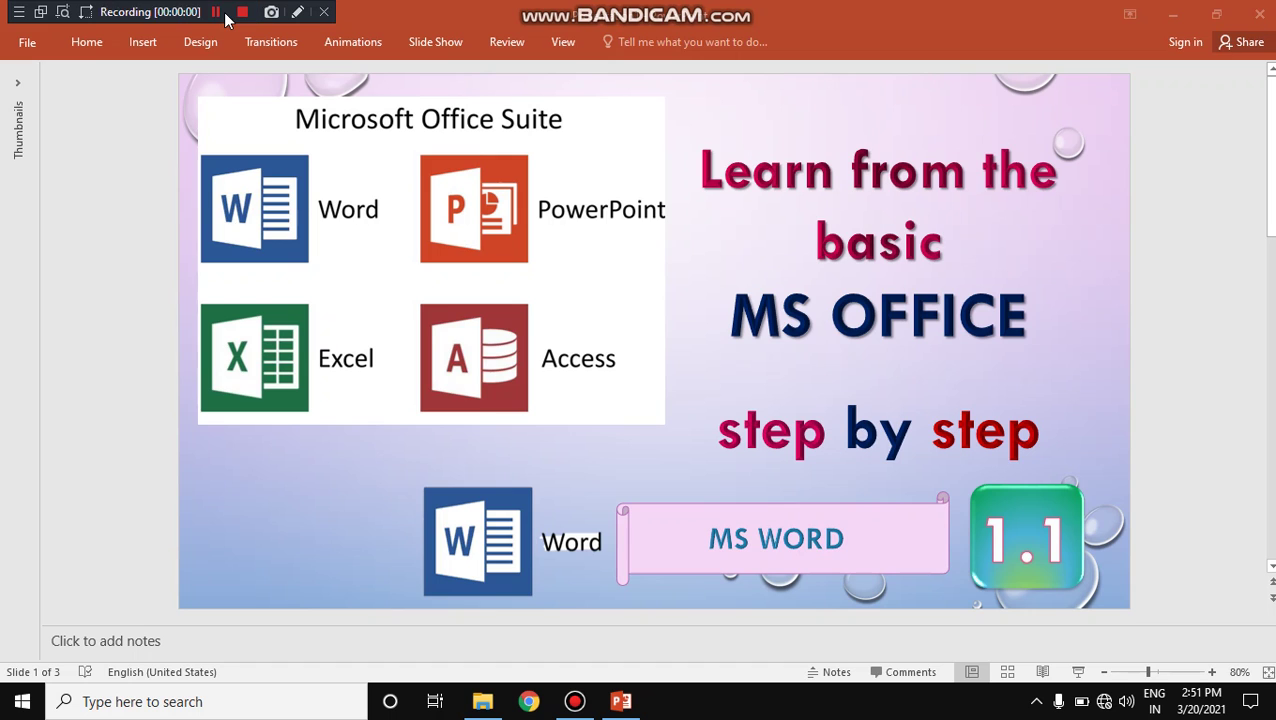
Run the PowerPoint slide show from the first slide, then end it
left_click(1078, 673)
left_click(1078, 673)
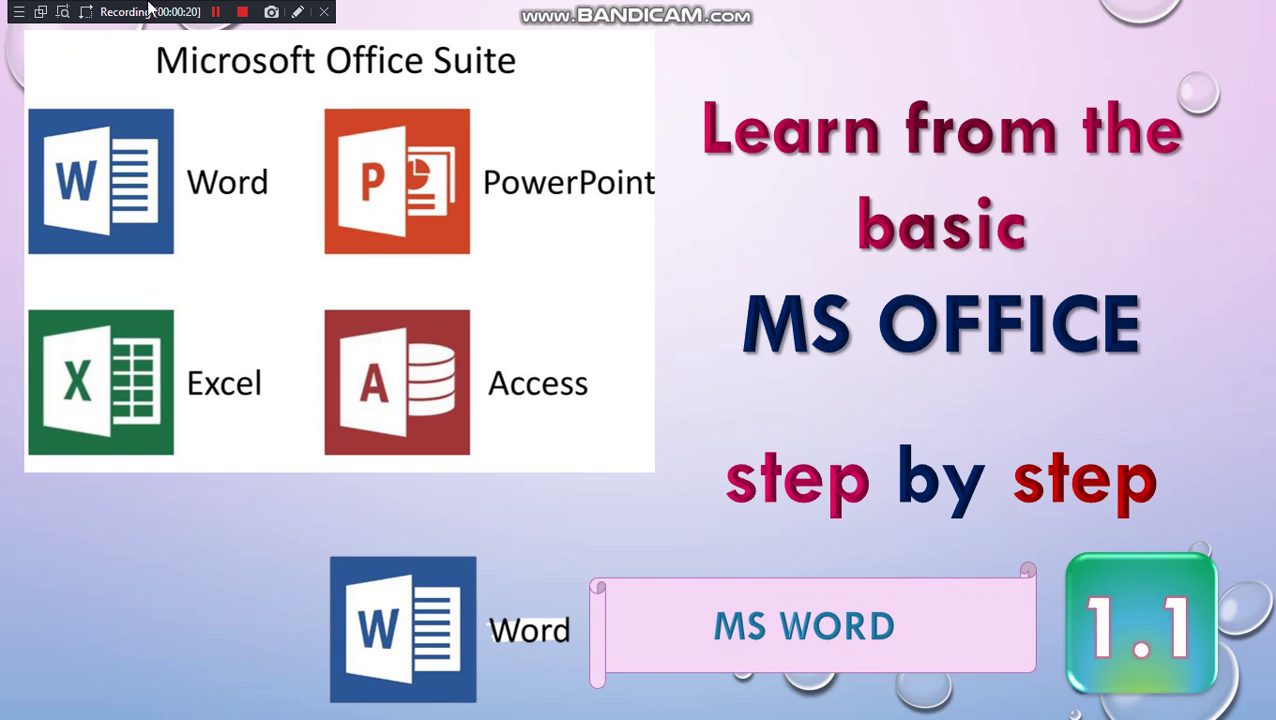
key("Escape")
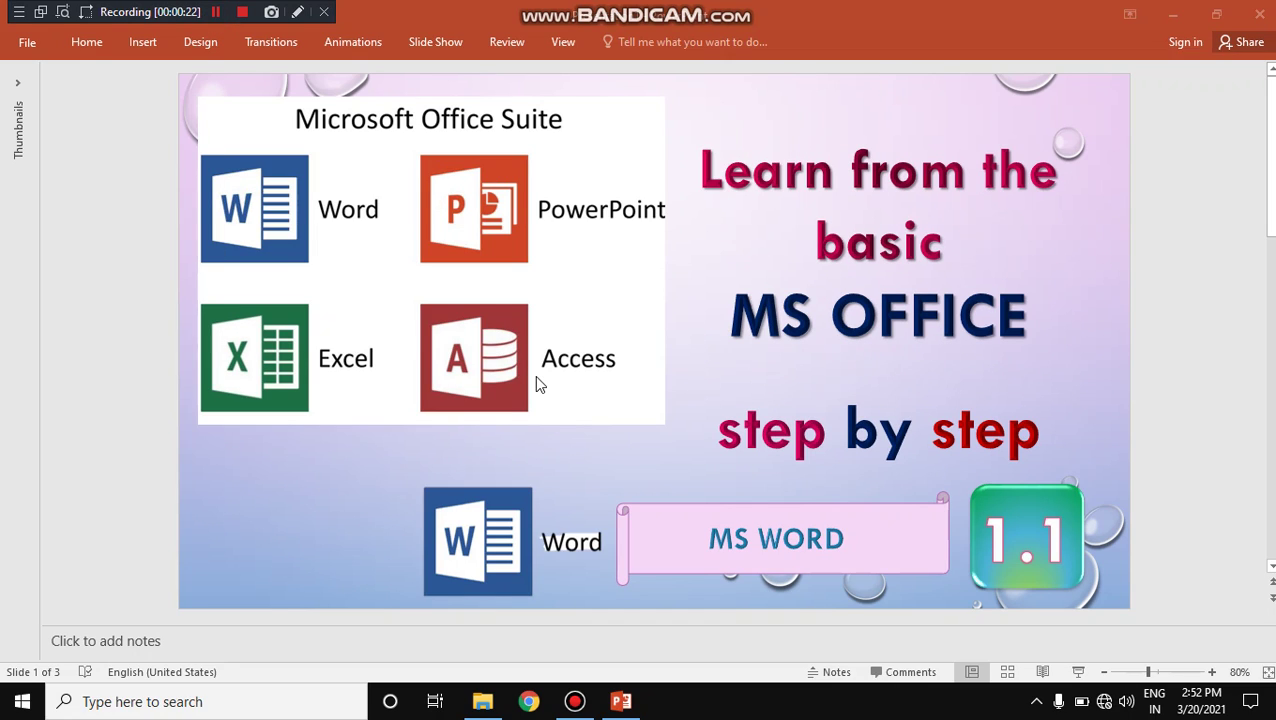
Search for Word, launch Word 2016 and create a blank document
left_click(224, 712)
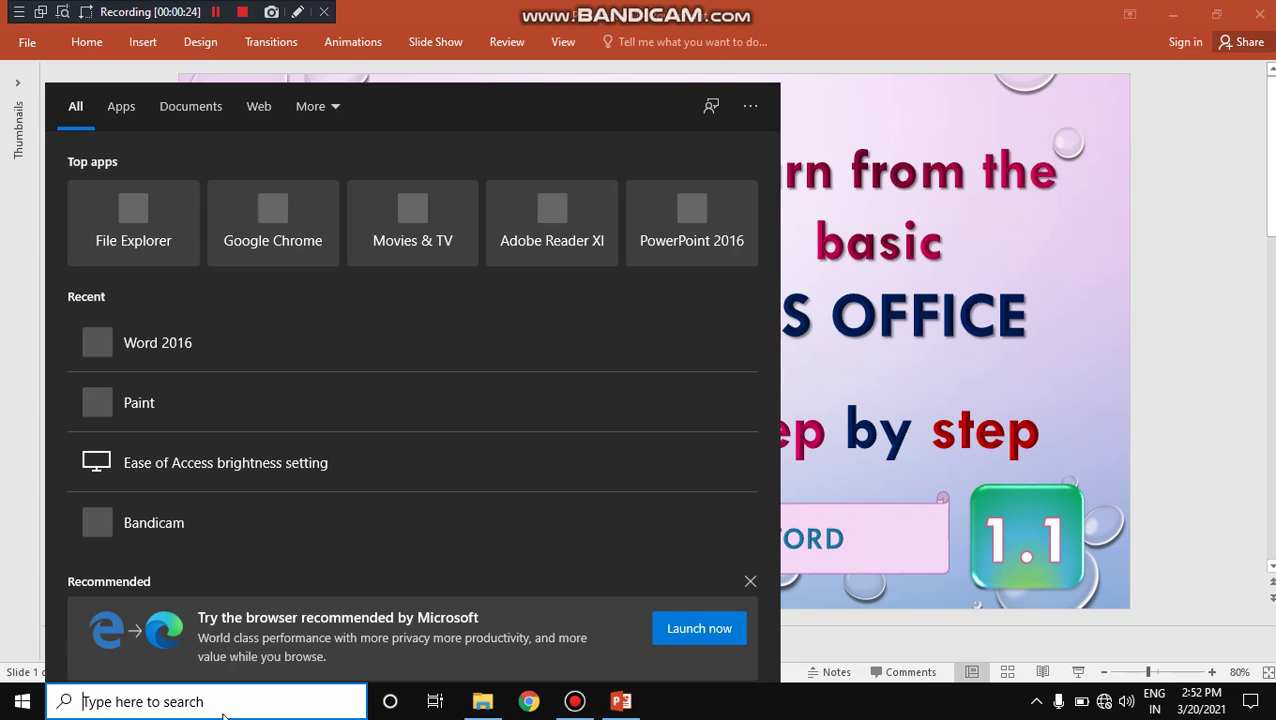
type("word")
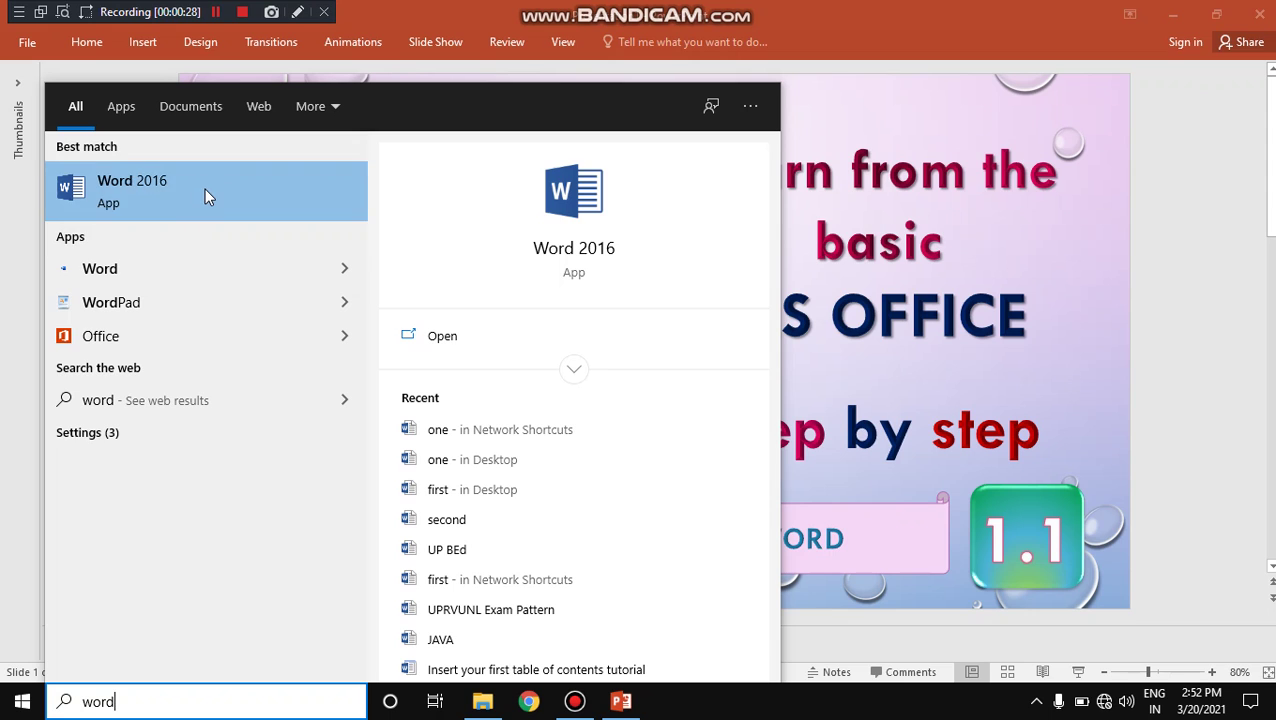
left_click(204, 188)
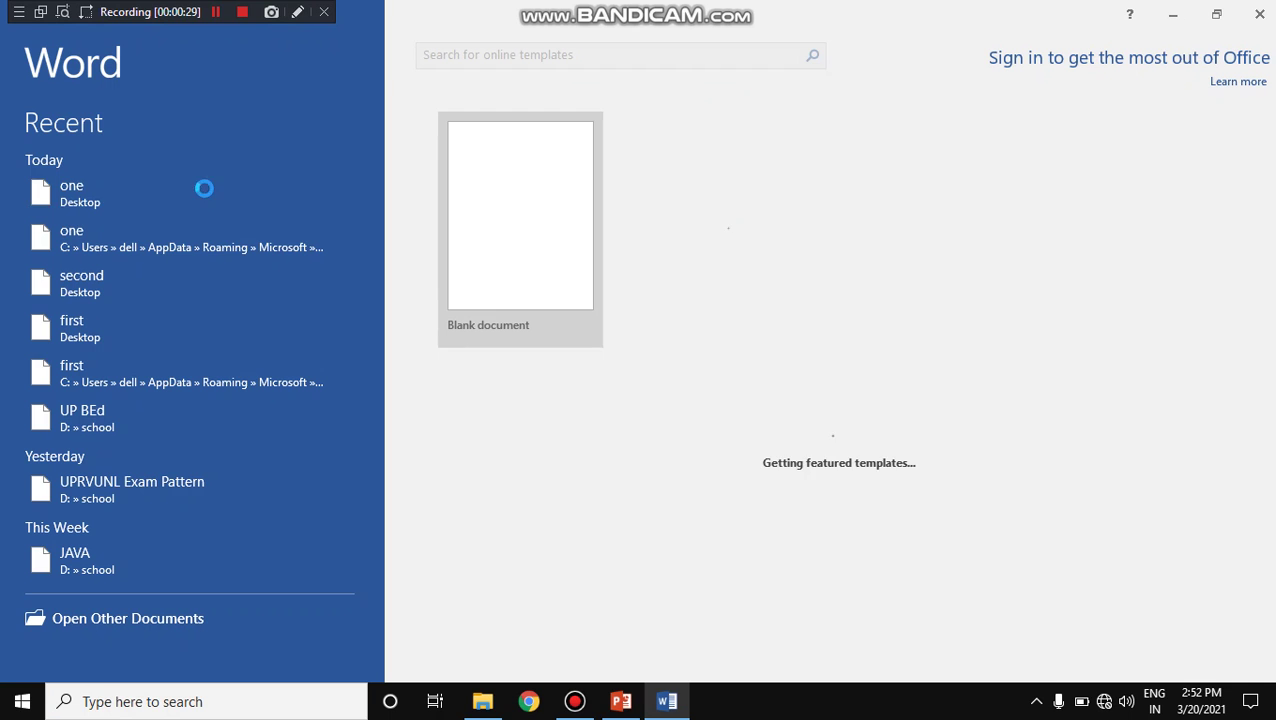
left_click(549, 237)
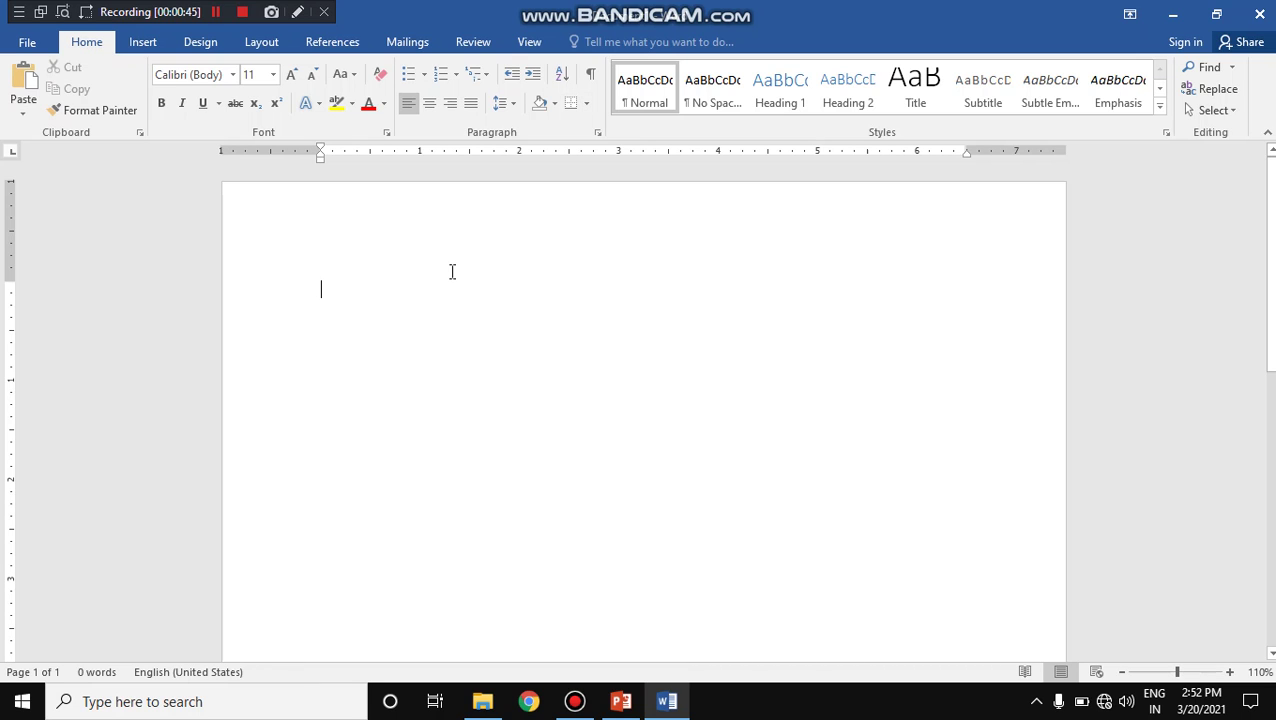
Type 'nmnmnkkjd' on the page and bring up the Save As page
type("nmnmnkkjd")
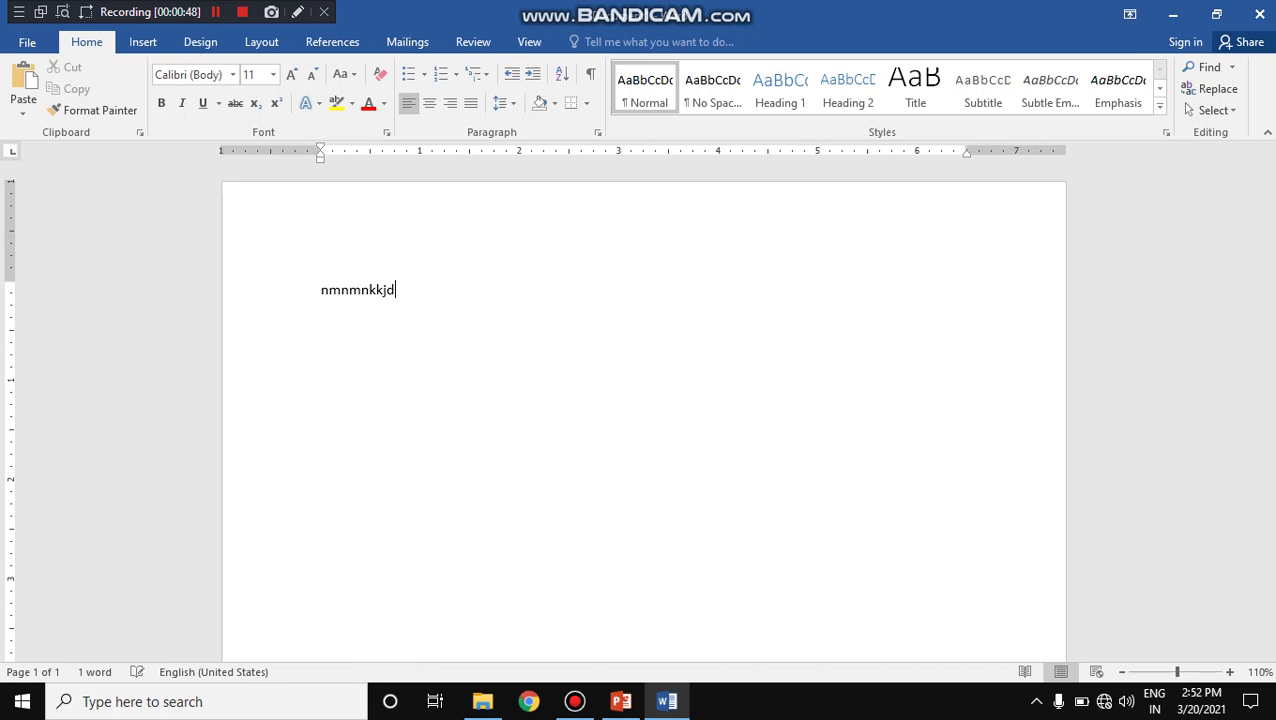
left_click(36, 44)
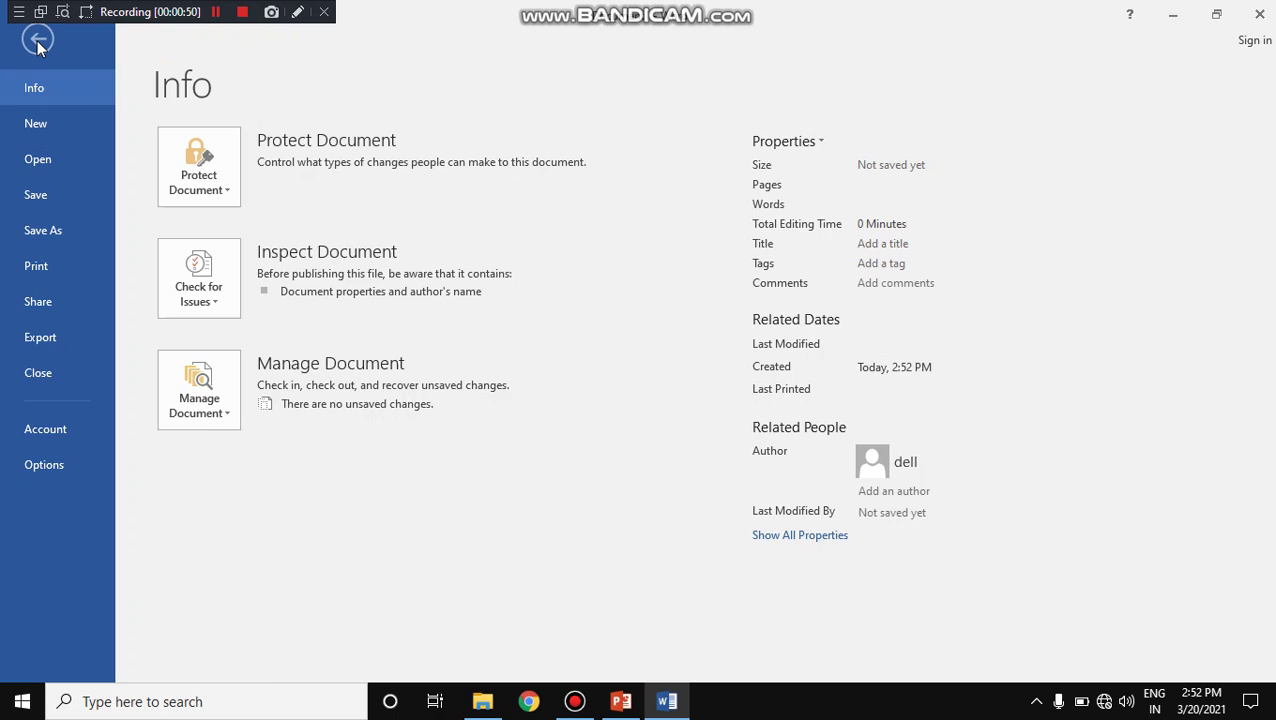
left_click(48, 201)
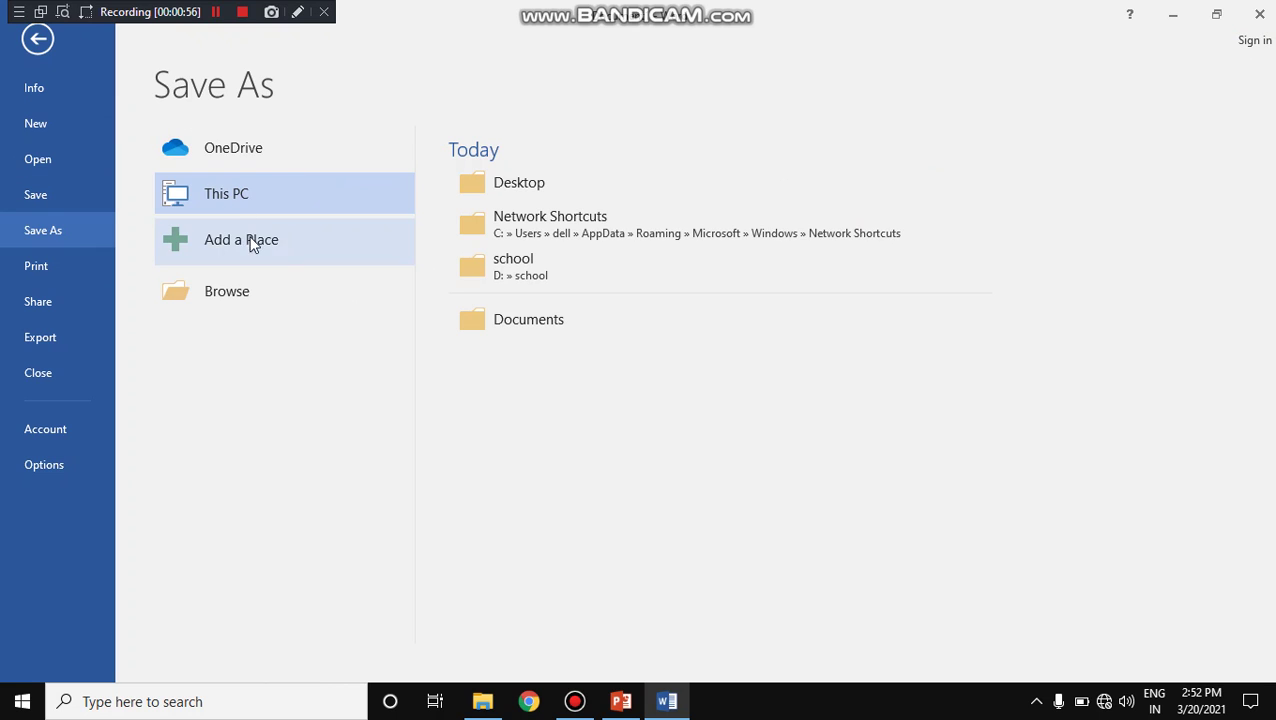
Browse for a save location and try the name 'one', declining to overwrite the existing file
left_click(243, 301)
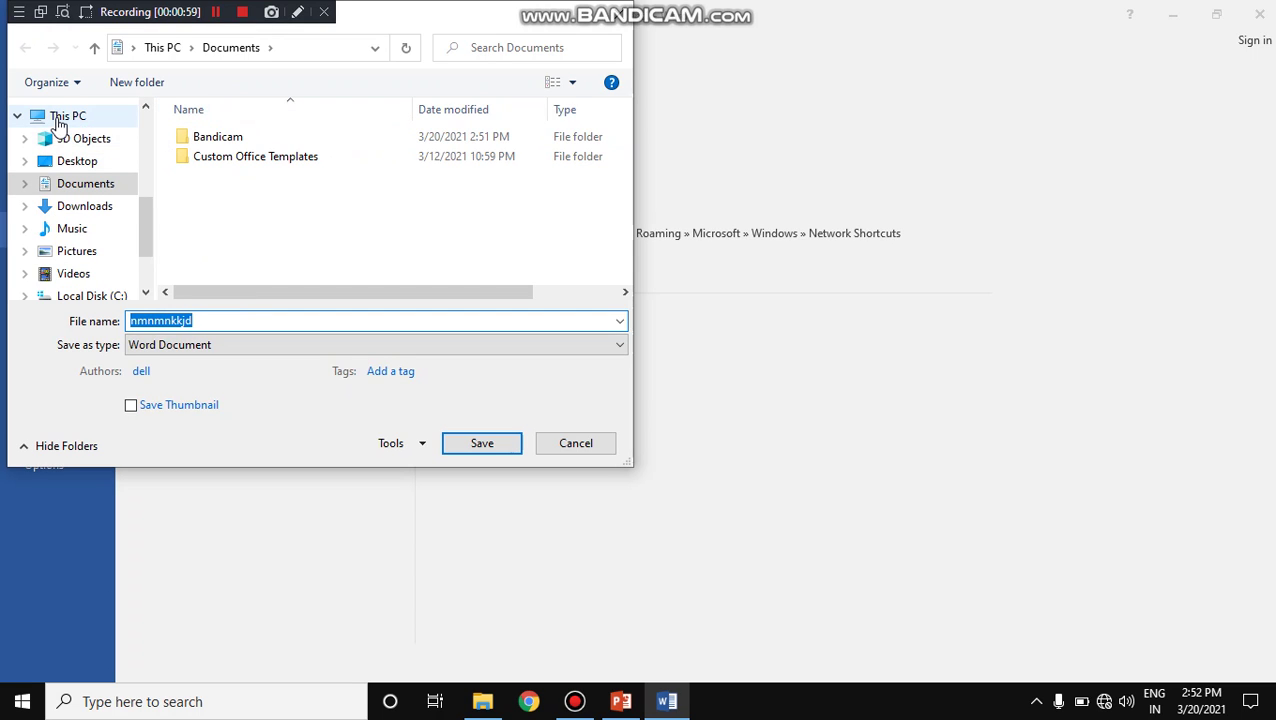
left_click(66, 116)
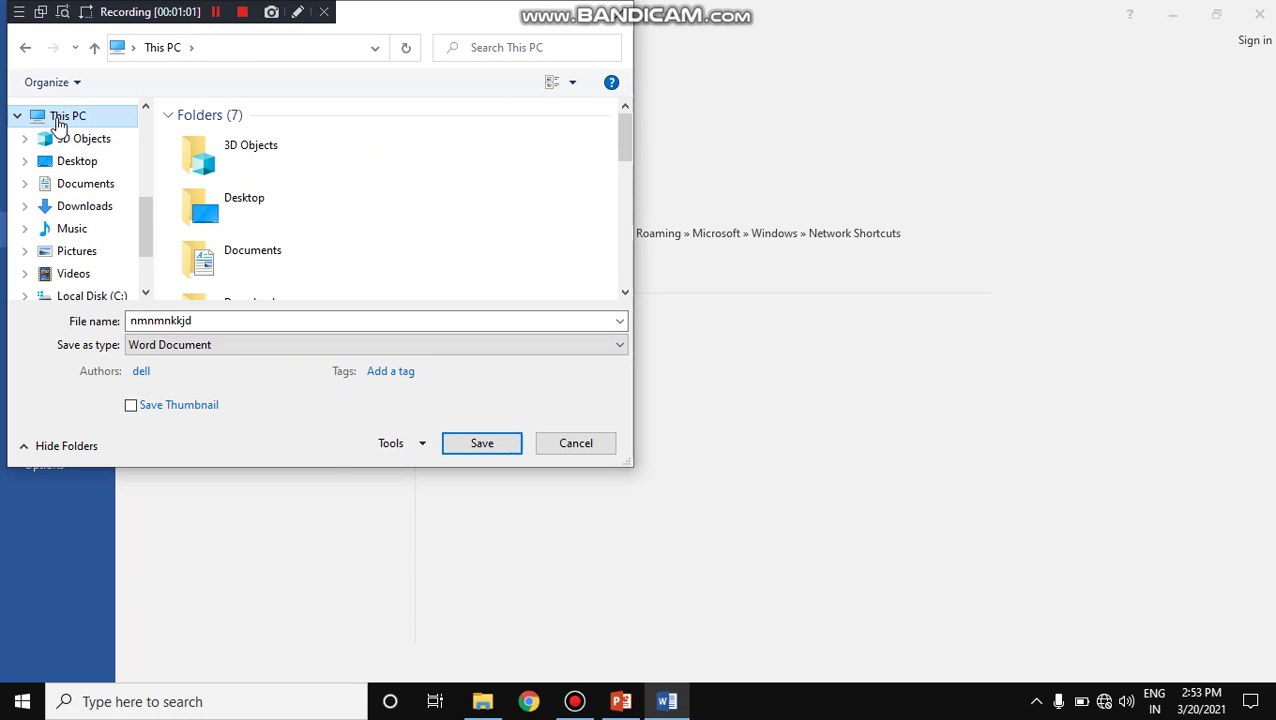
double_click(226, 321)
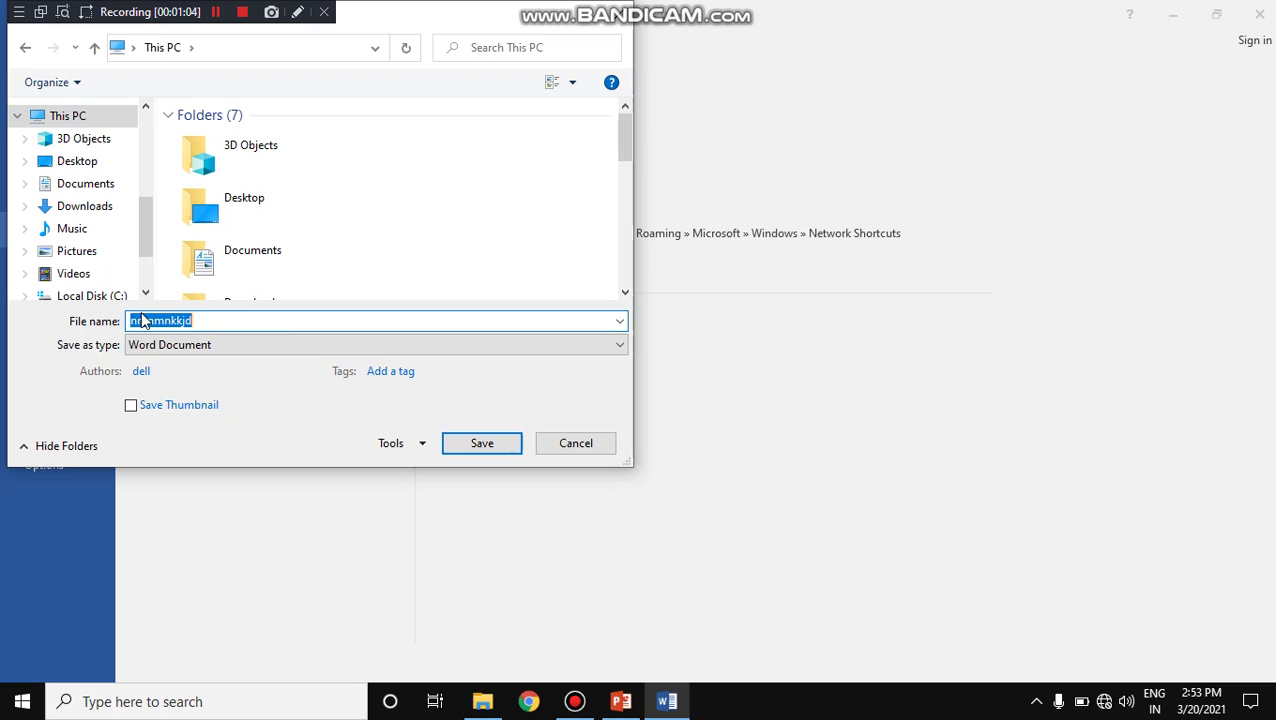
type("one")
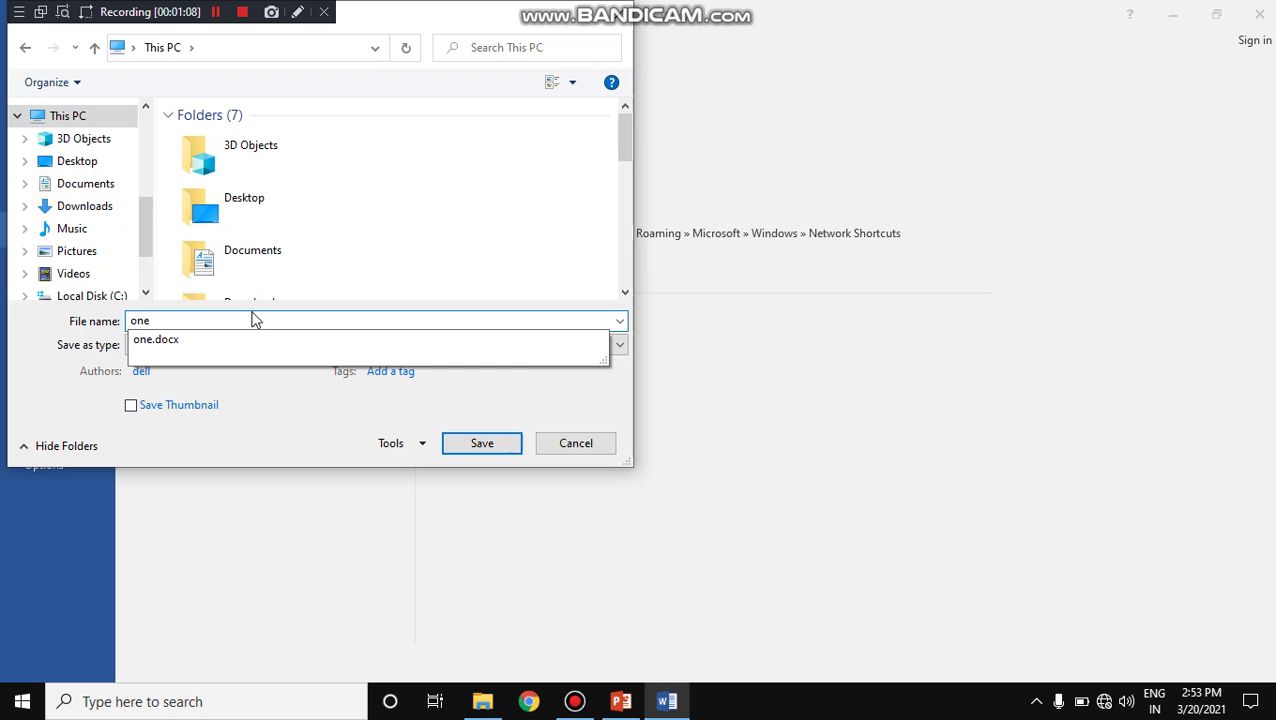
left_click(482, 446)
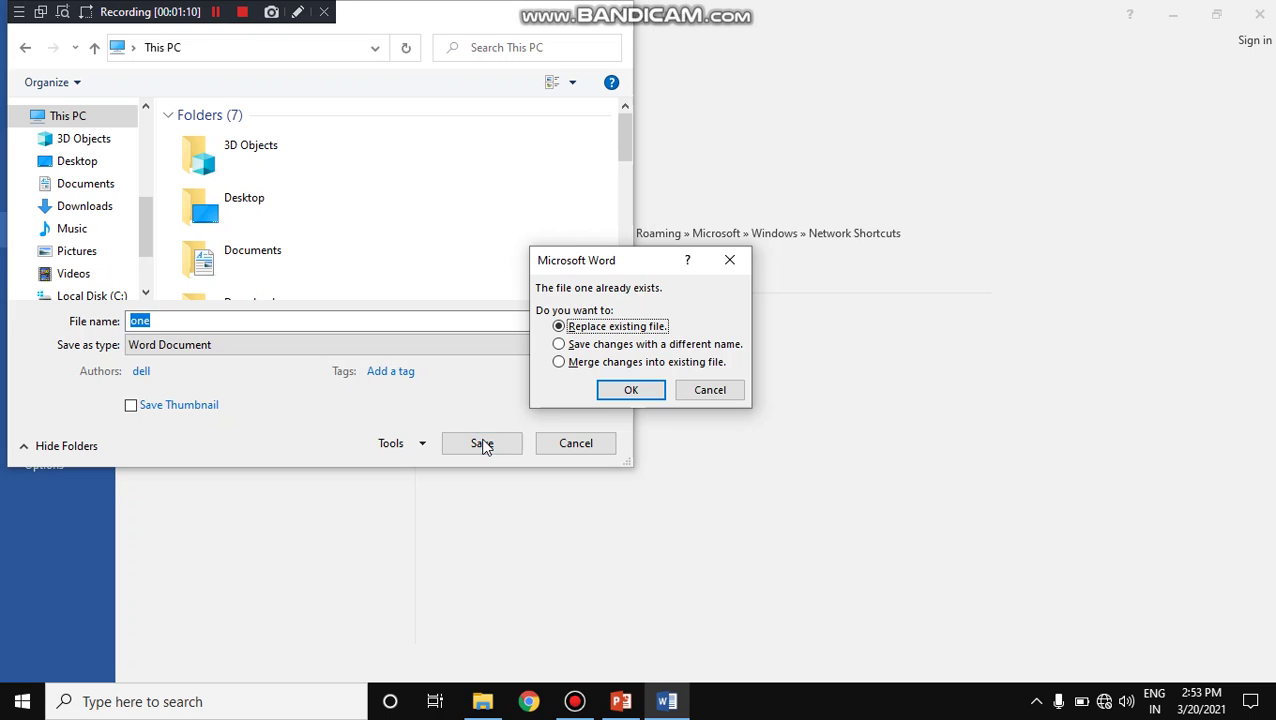
left_click(736, 390)
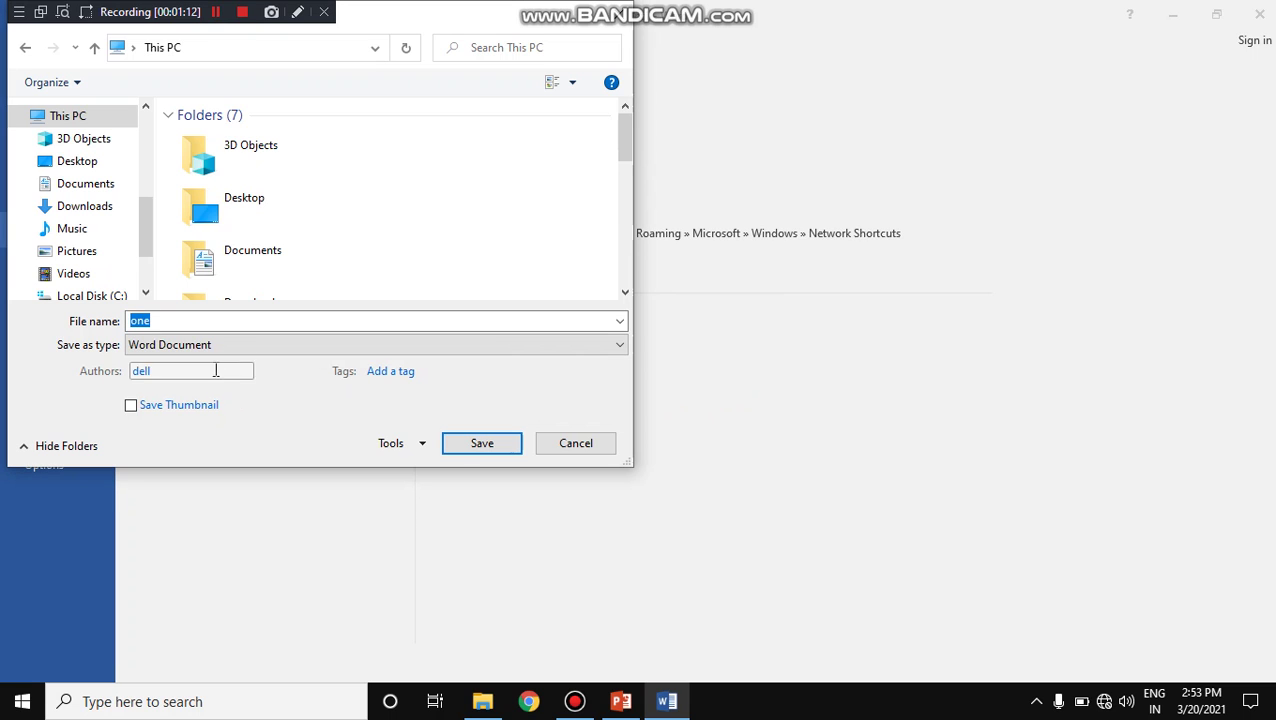
Save the document as 'first' in the Desktop folder
double_click(156, 319)
type("first")
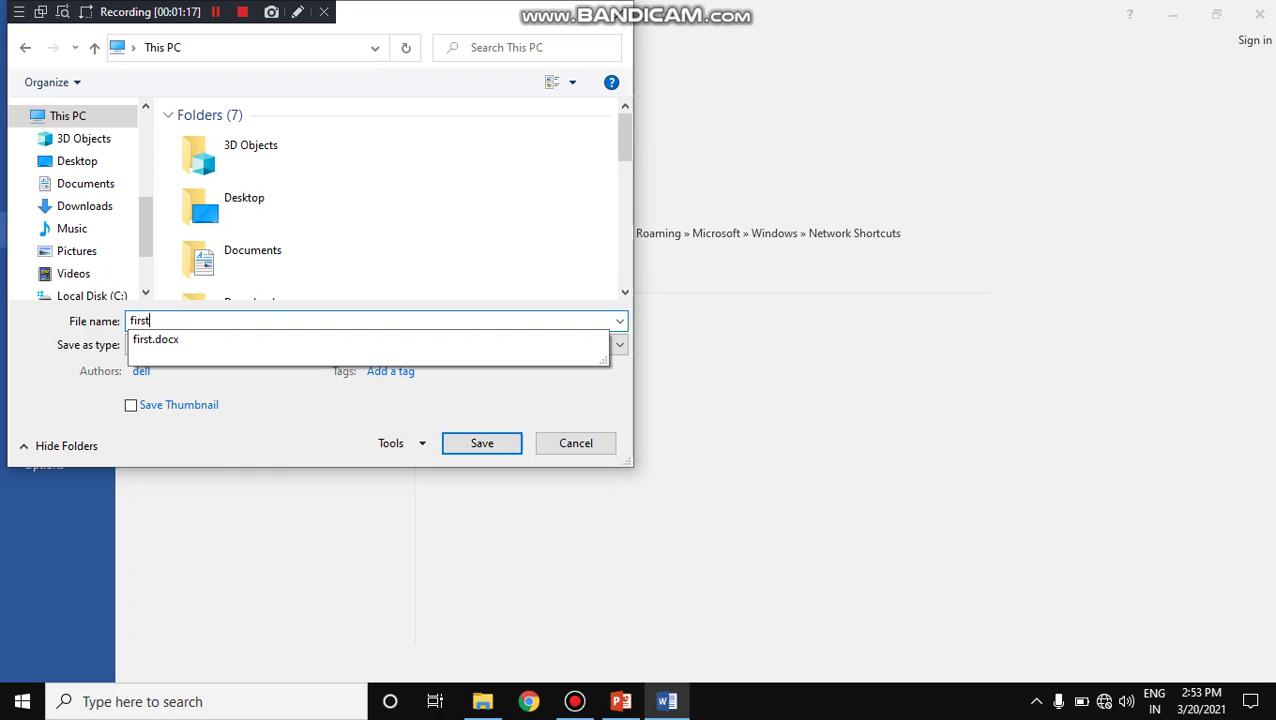
left_click(484, 446)
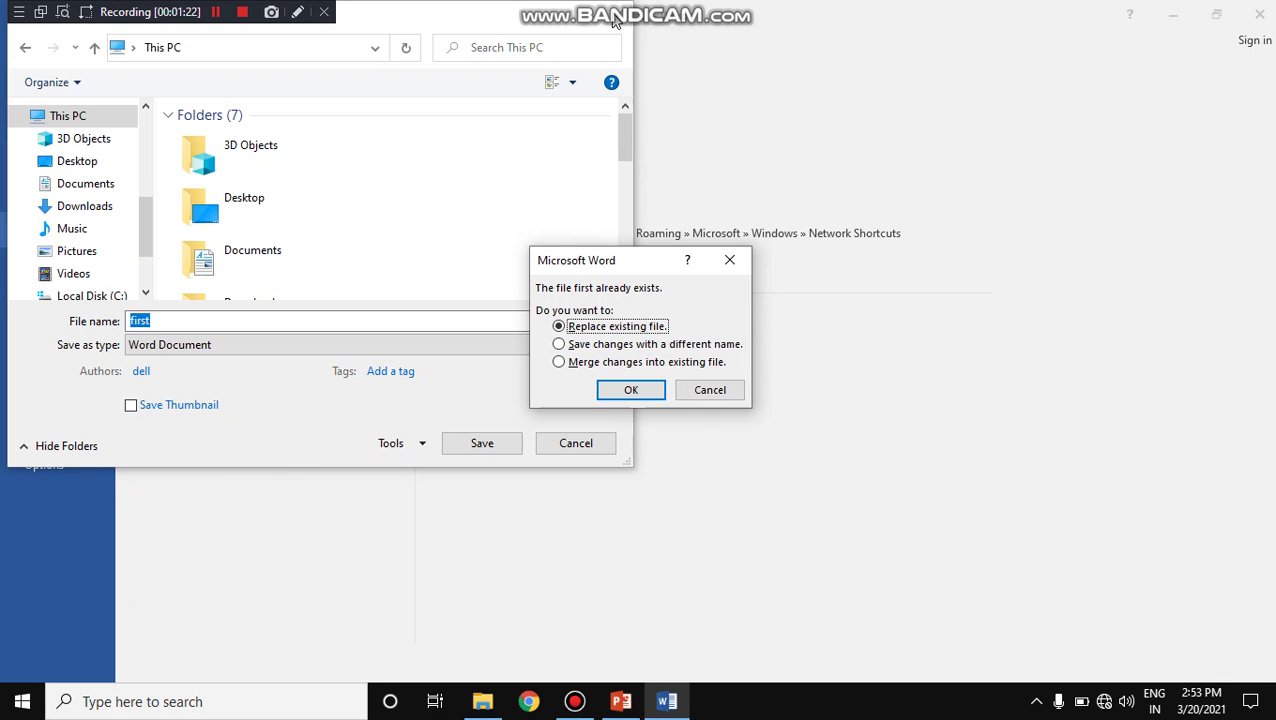
key("Escape")
double_click(210, 205)
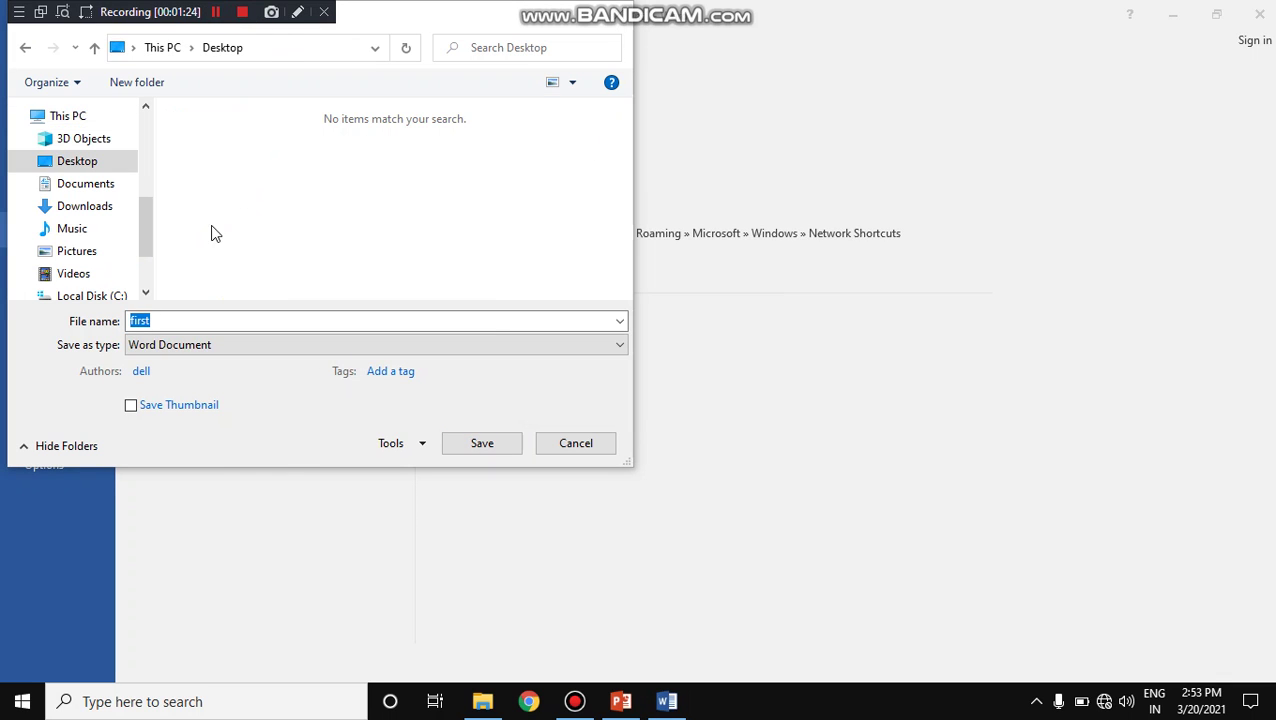
left_click(476, 445)
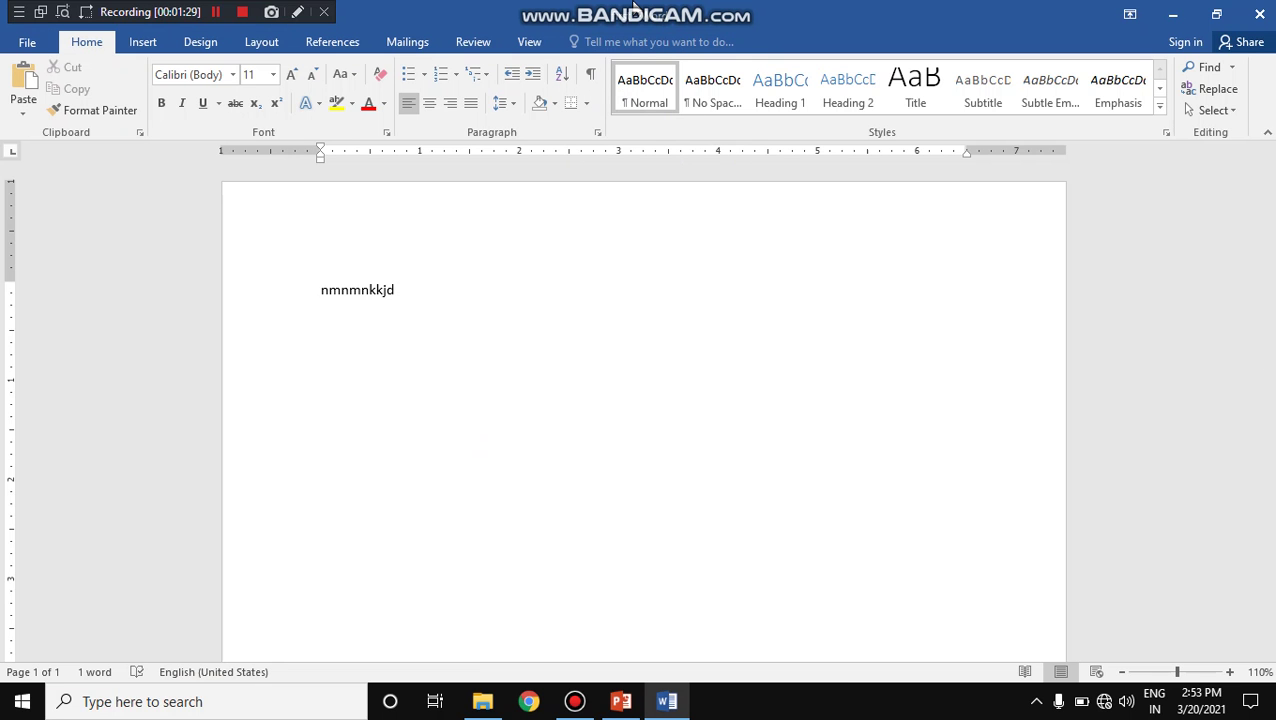
Minimize Word and File Explorer, close PowerPoint without saving, and move the 'first' desktop icon
left_click(1174, 13)
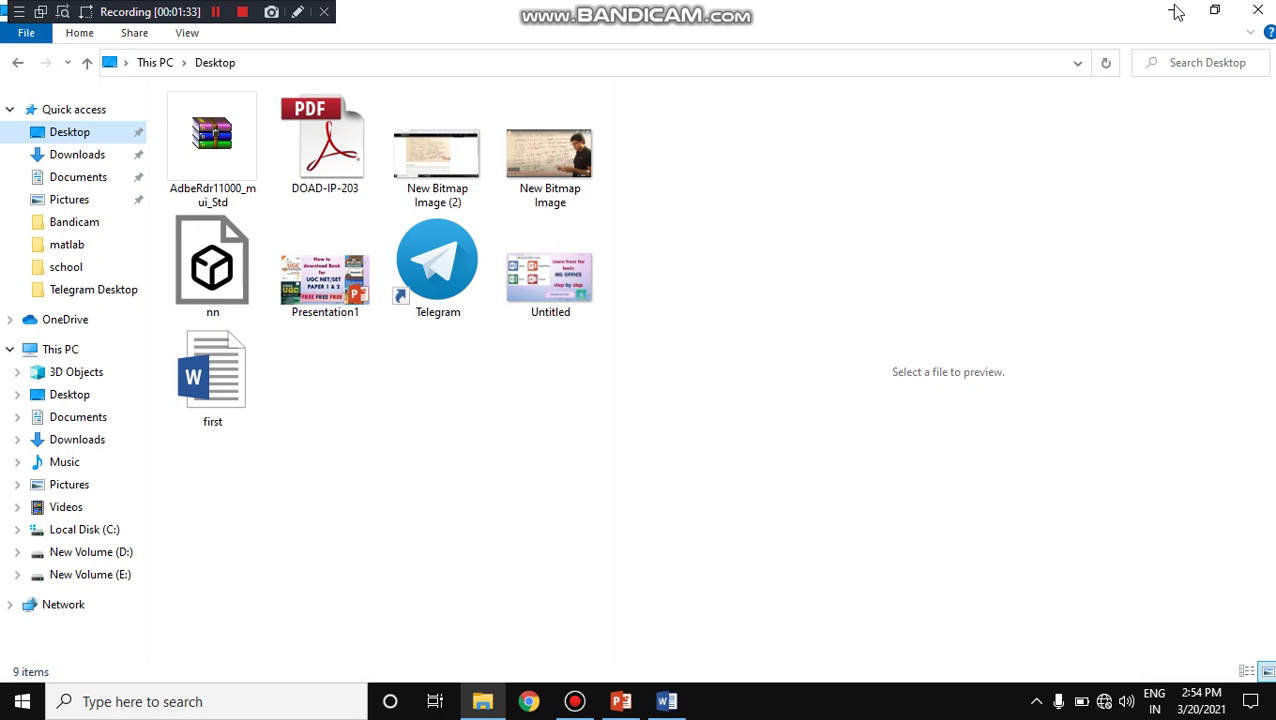
left_click(1176, 12)
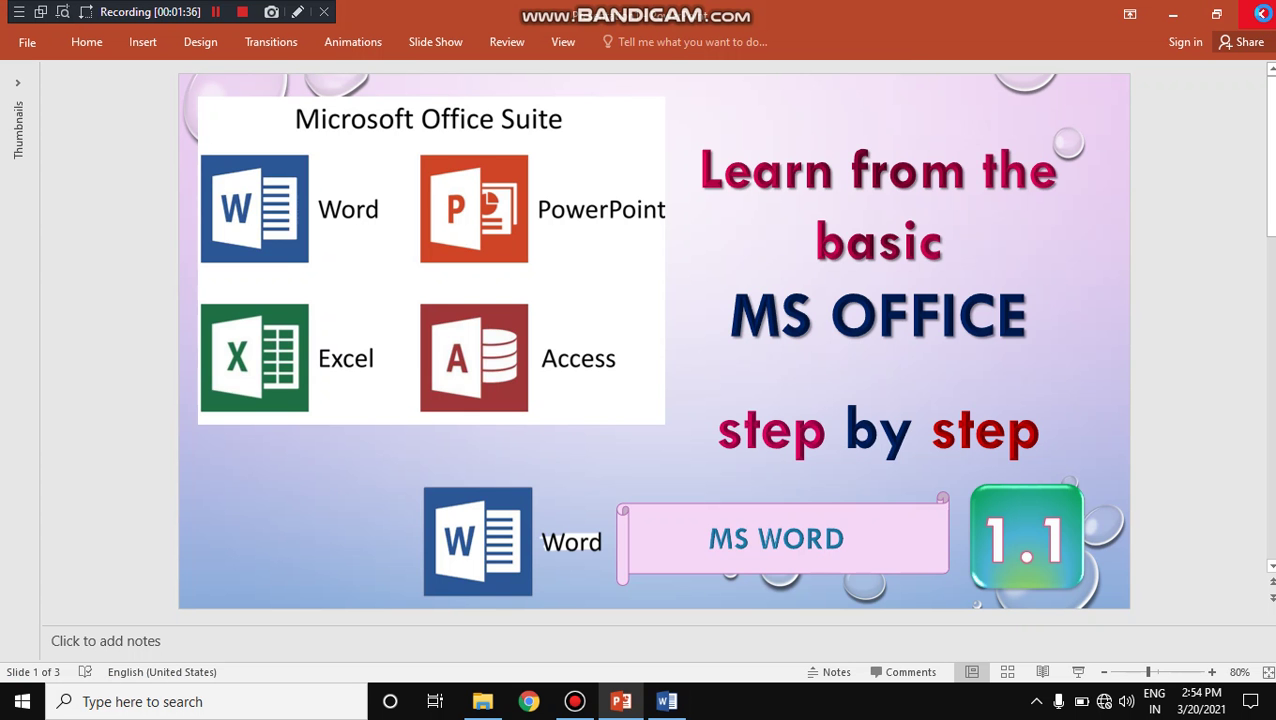
left_click(1262, 13)
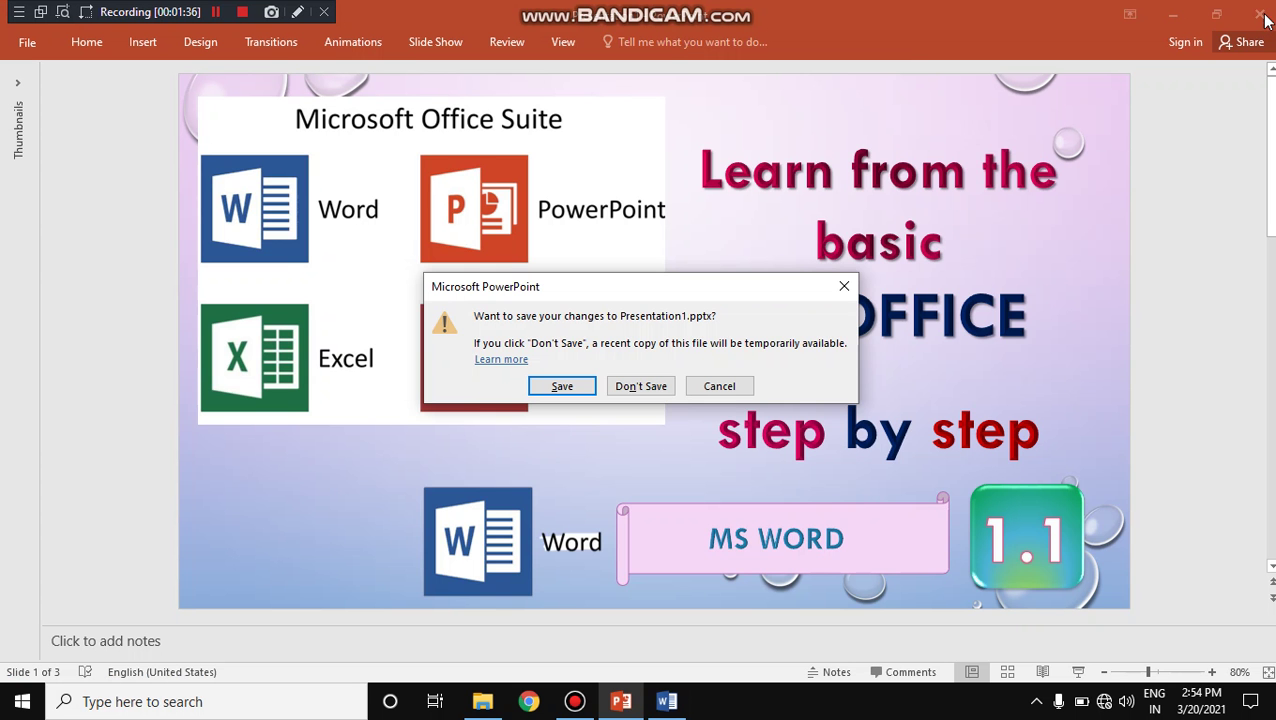
left_click(840, 289)
left_click(1174, 13)
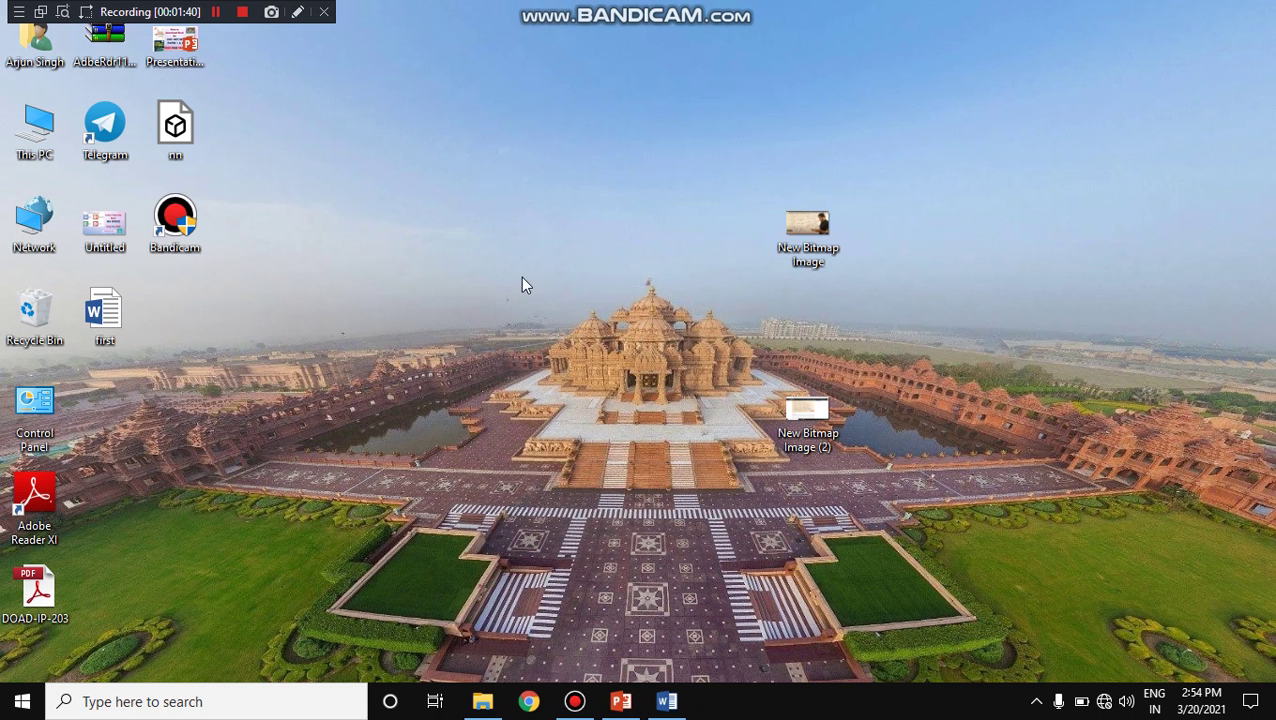
left_click_drag(118, 310, 632, 102)
Open 'first', append 'nknkefdkfndn' and add a second line 'dfnknnfd'
double_click(606, 137)
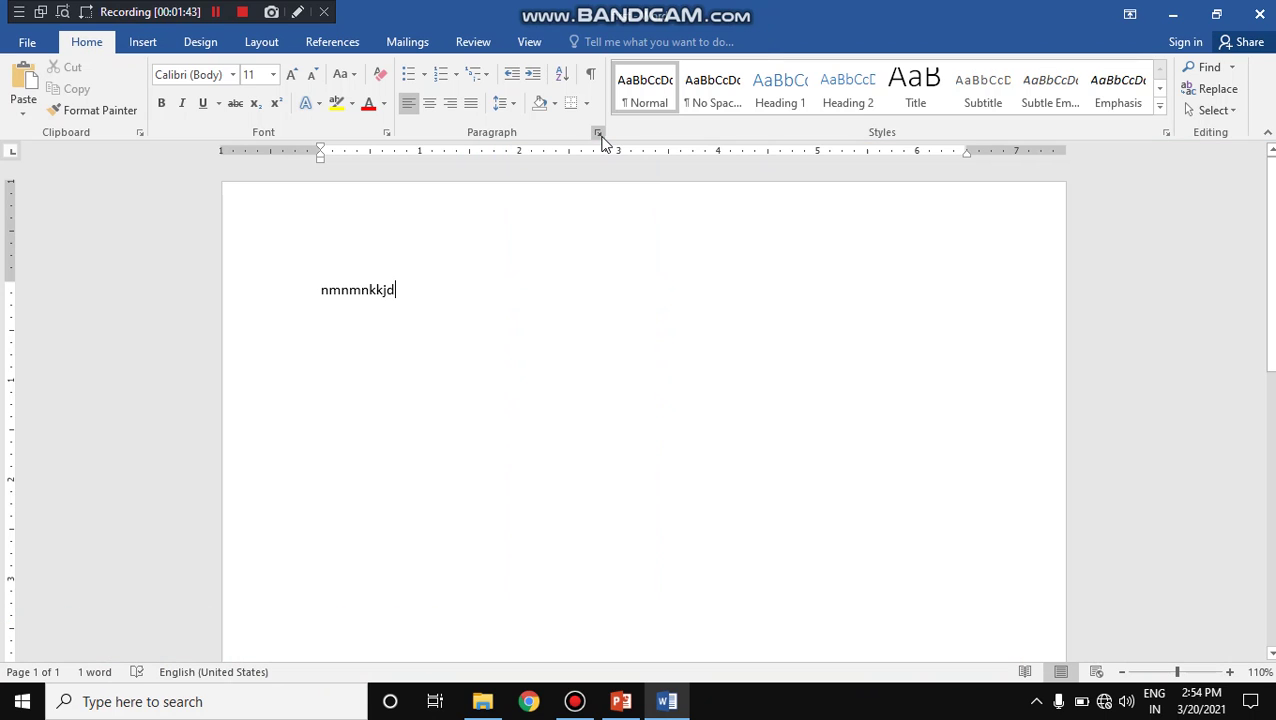
type("nknkefdkfndn")
key("Return")
type("dfnknnfd")
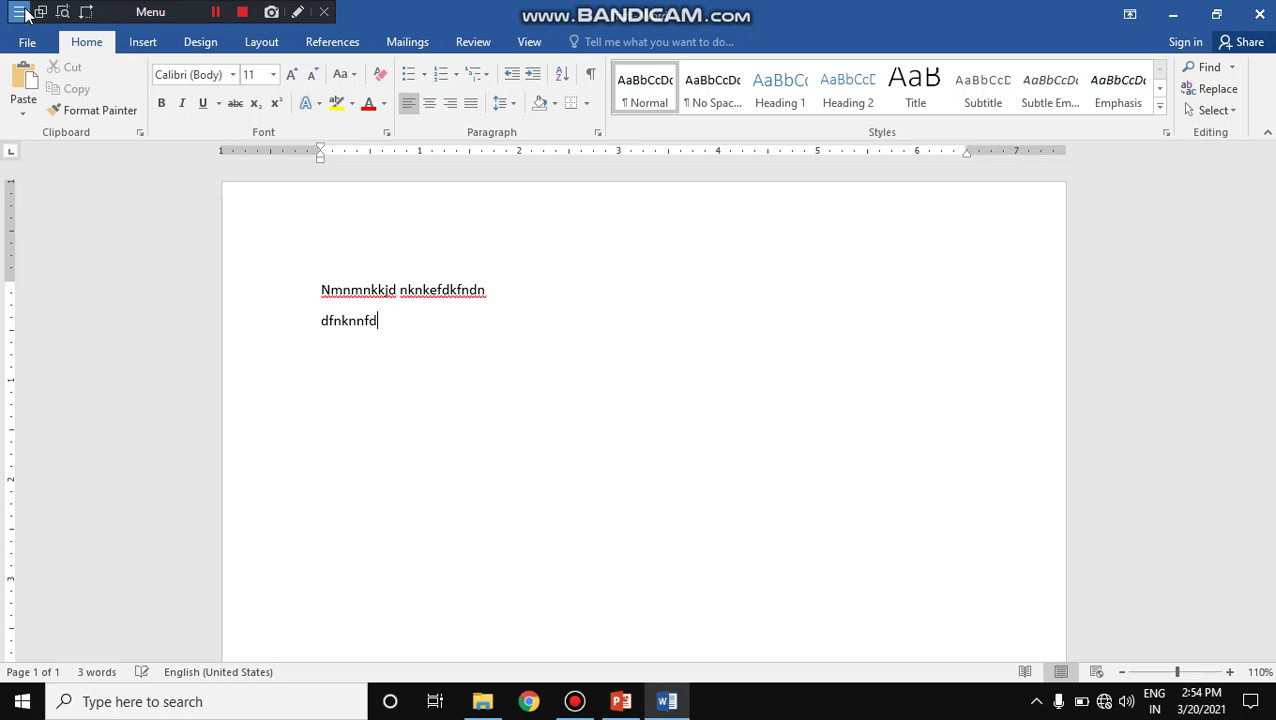
Save the document and show its File Info page
left_click(28, 42)
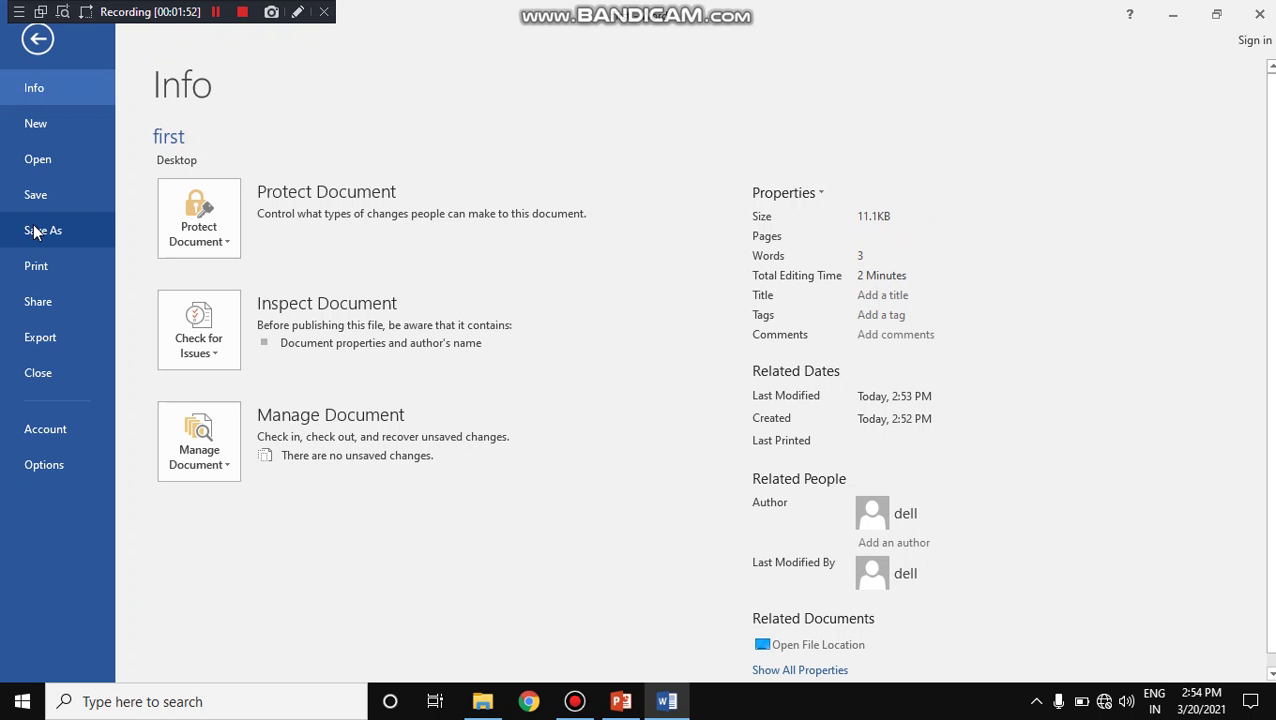
left_click(46, 195)
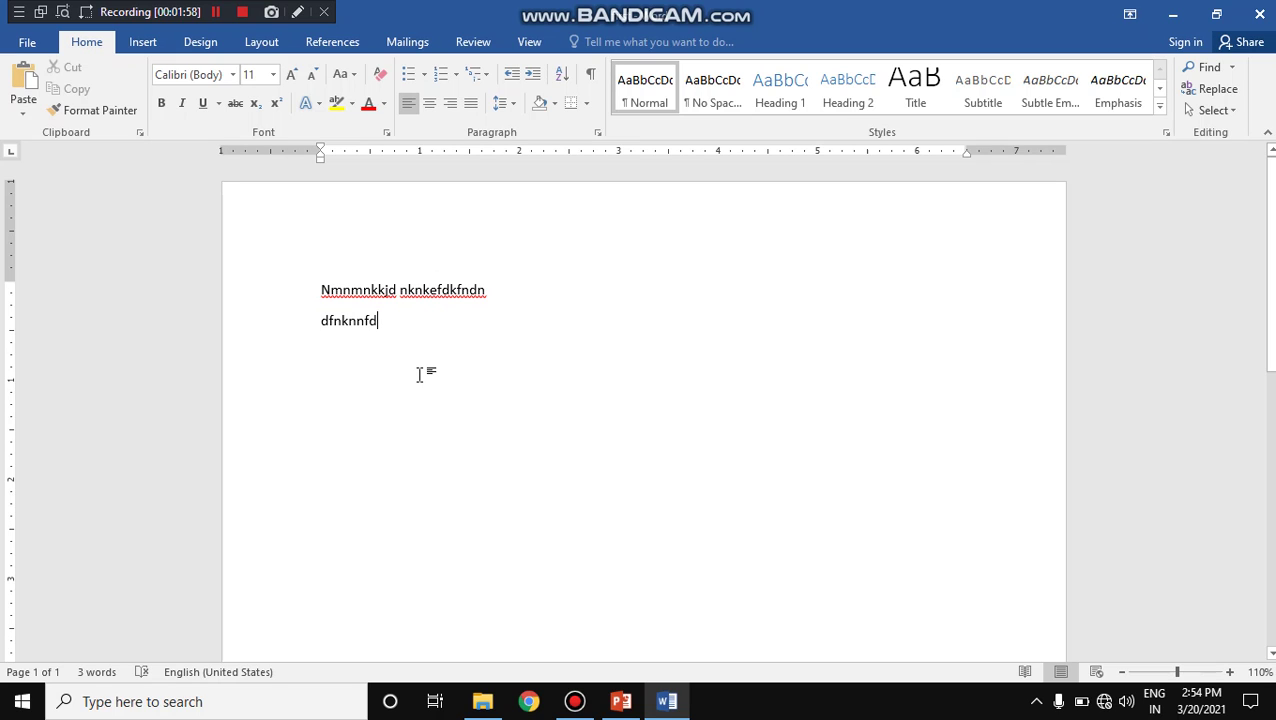
left_click(28, 42)
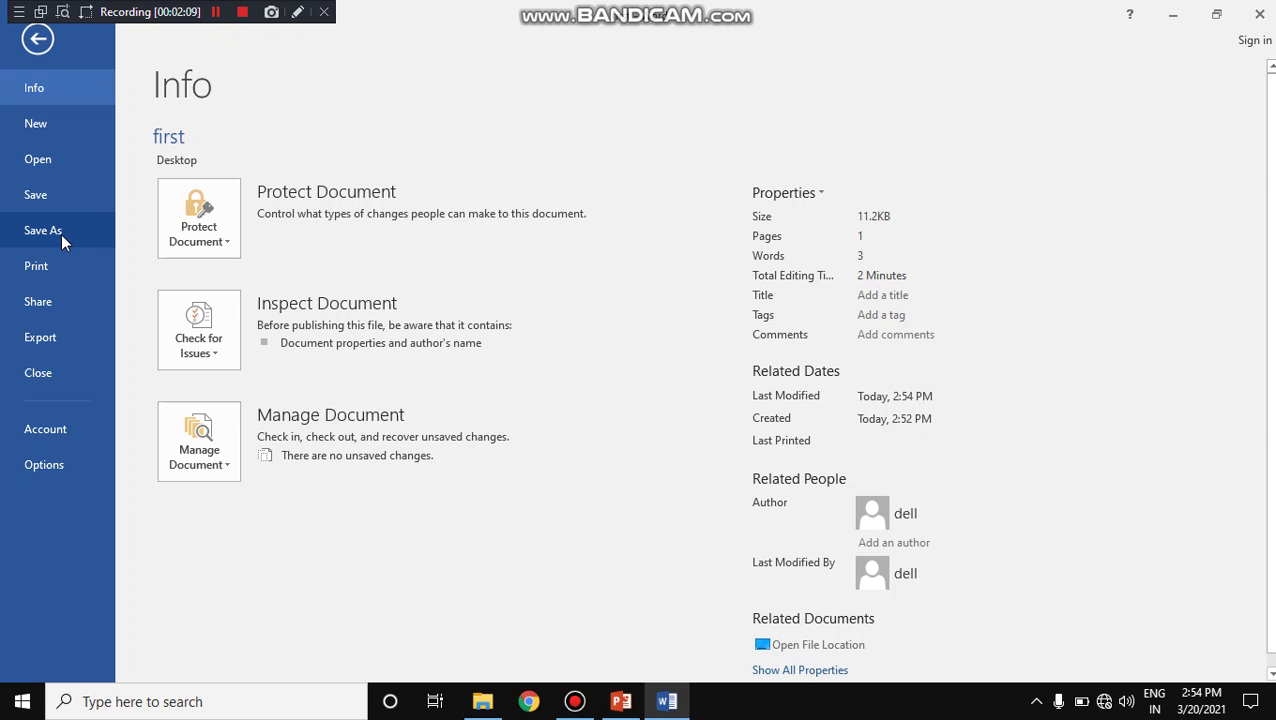
View the Save As locations, then scroll through the New template gallery
left_click(61, 233)
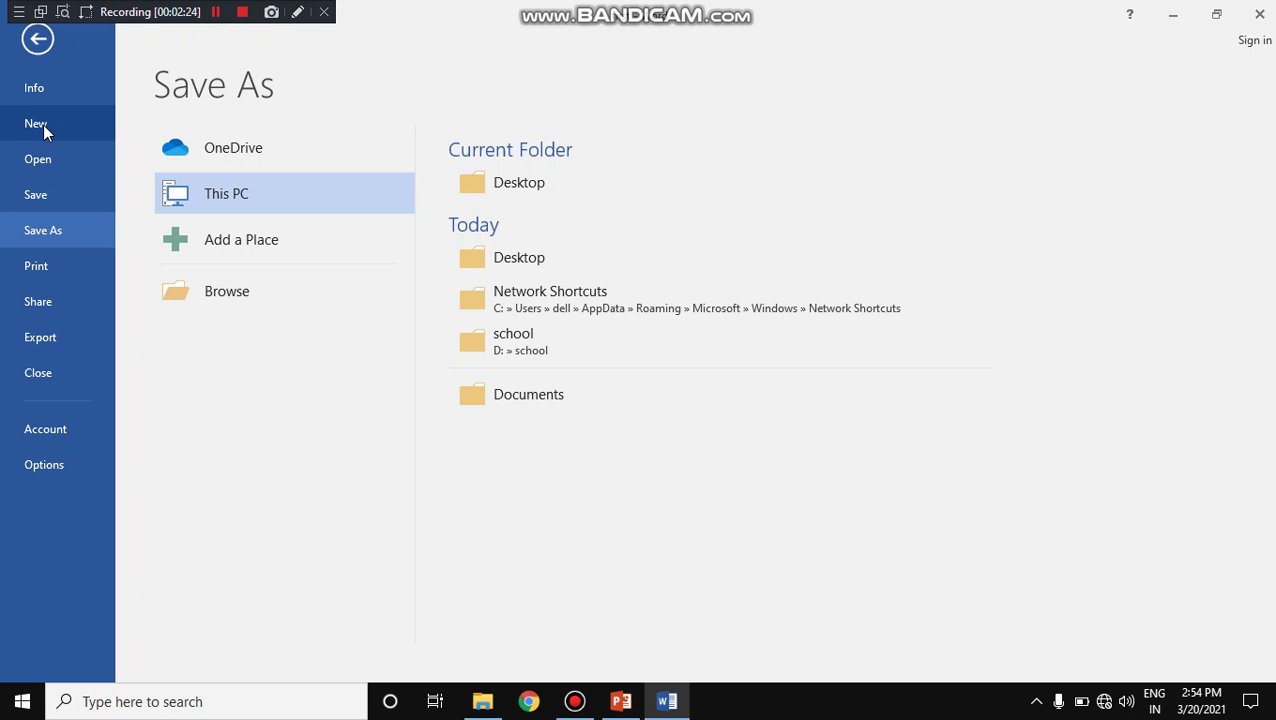
left_click(43, 125)
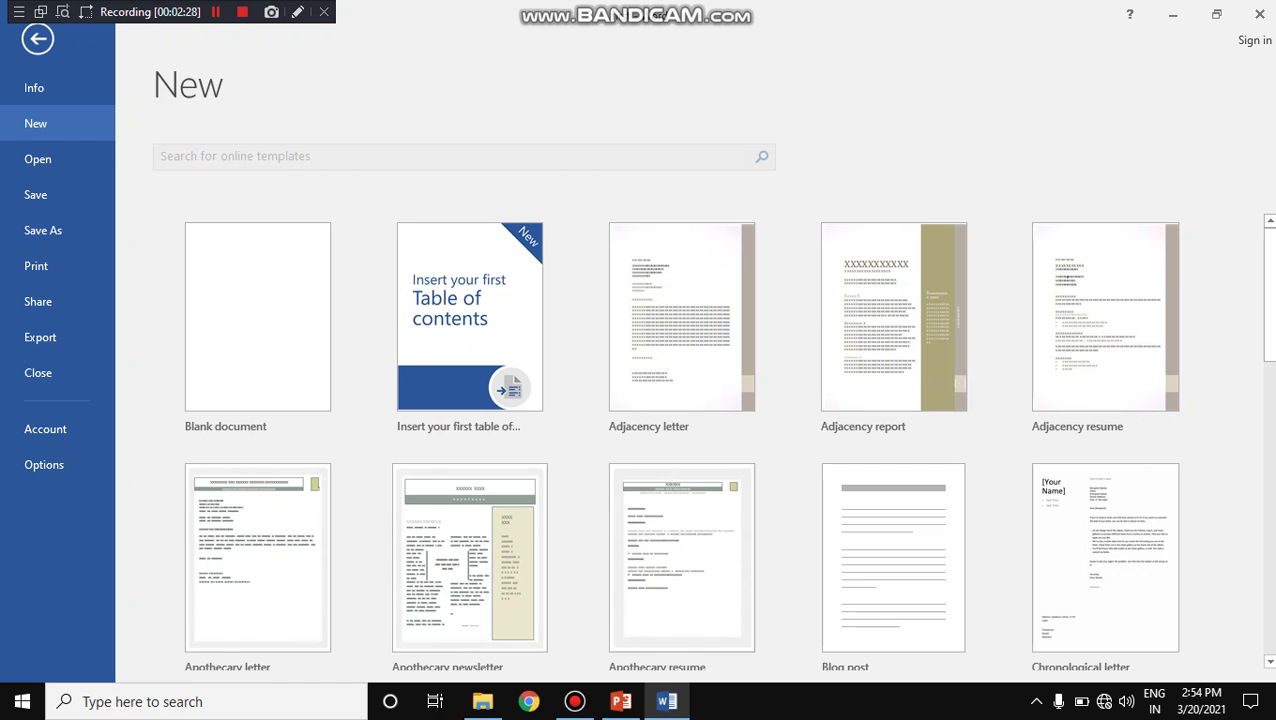
mouse_move(1265, 320)
left_mouse_down()
mouse_move(1256, 612)
mouse_move(1265, 230)
left_mouse_up()
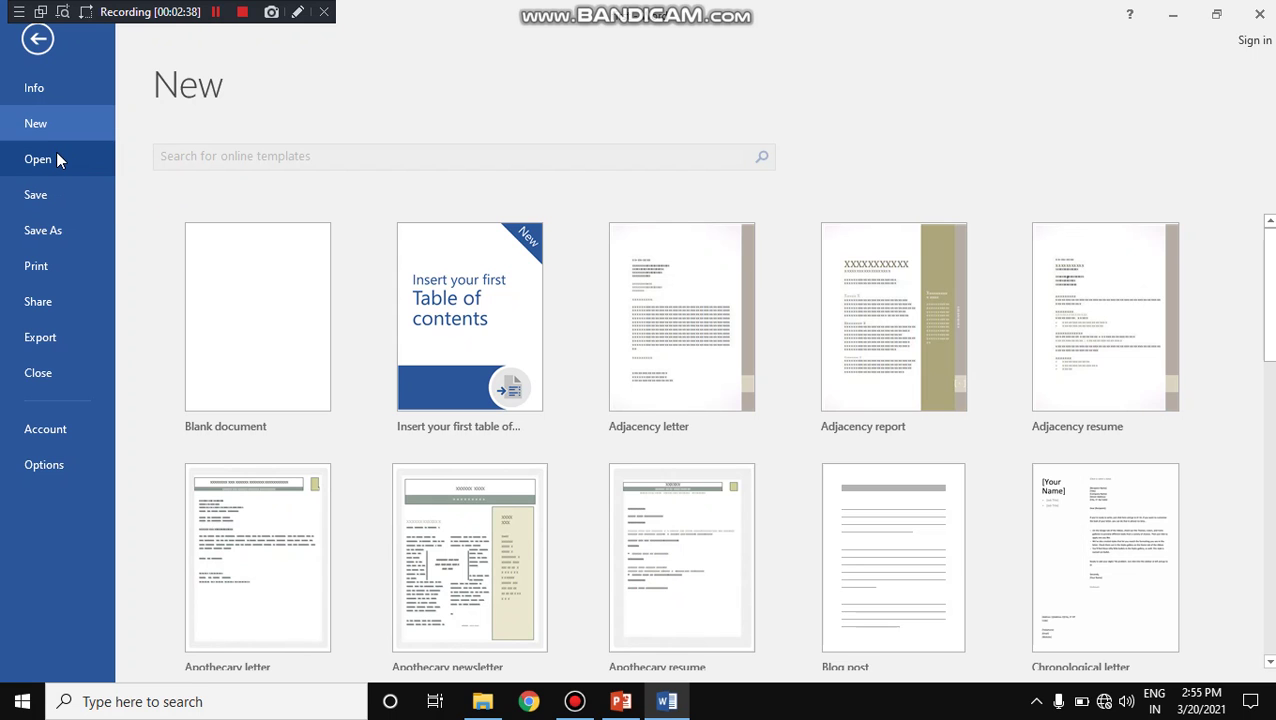
Open UPRVUNL Exam Pattern from Recent documents, scroll through its tables, then close it
left_click(56, 157)
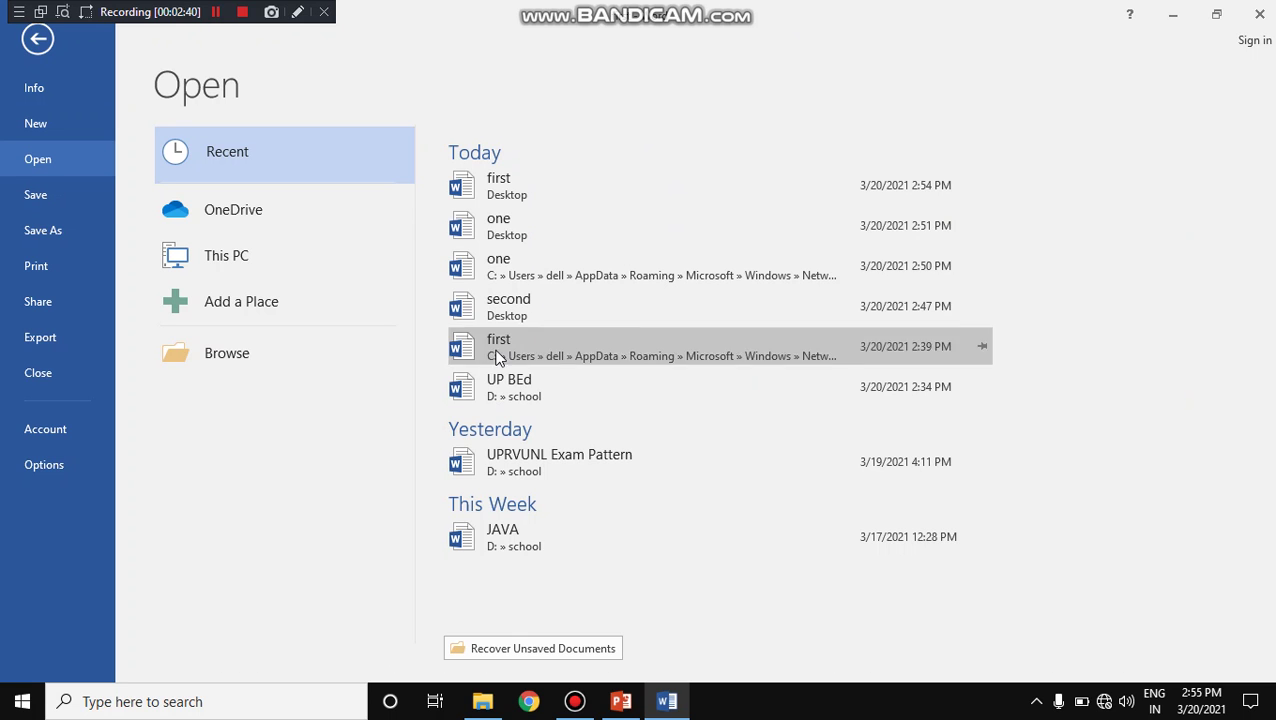
left_click(610, 200)
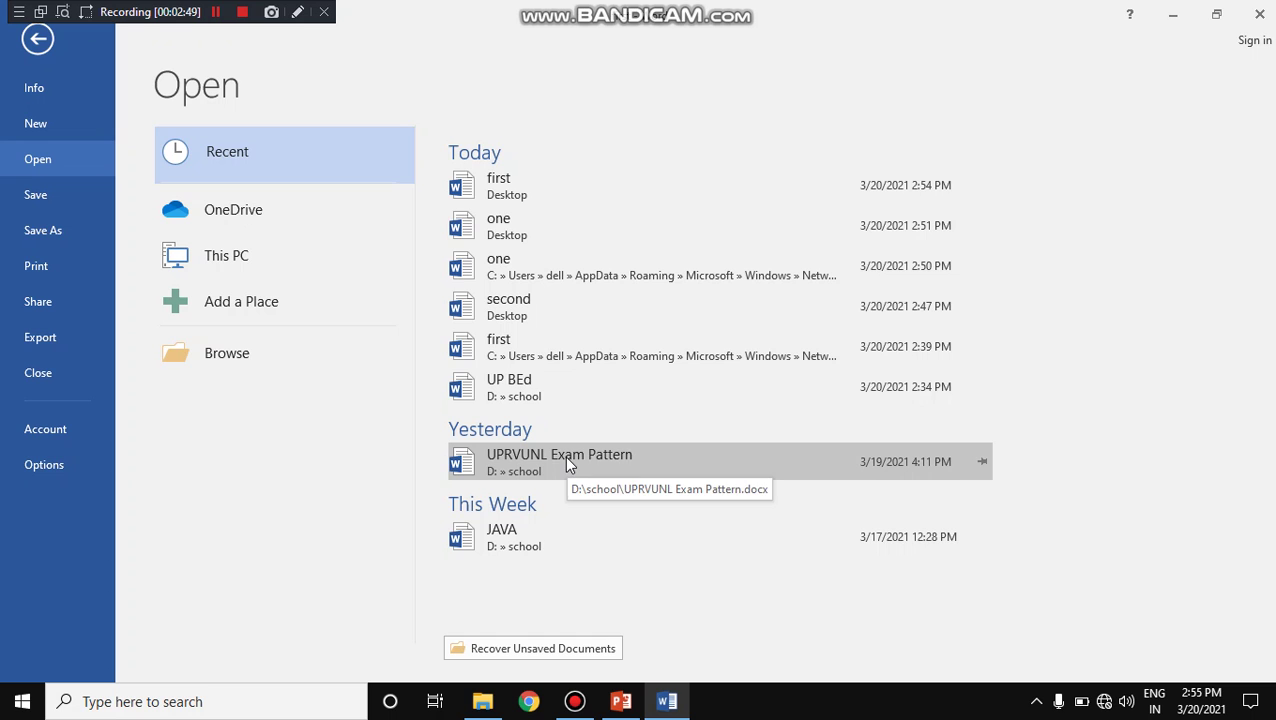
left_click(537, 390)
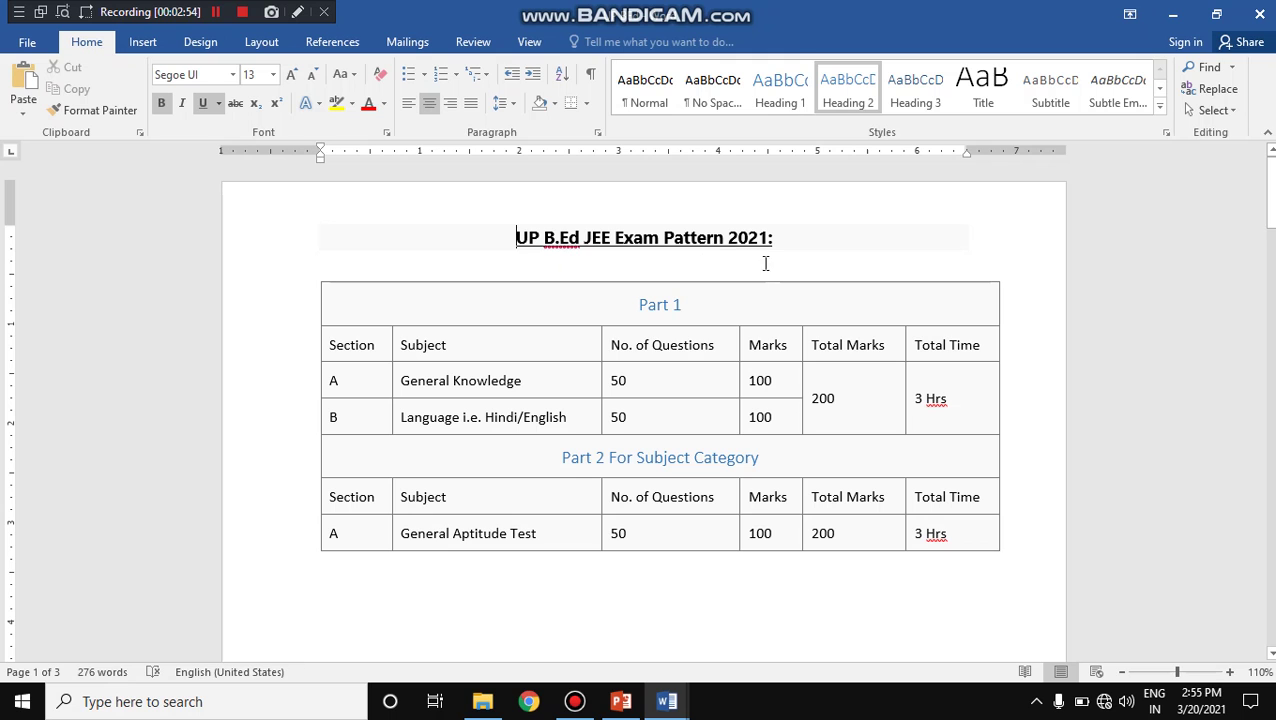
left_click(1268, 185)
mouse_move(1268, 185)
left_mouse_down()
mouse_move(1268, 395)
mouse_move(1269, 180)
left_mouse_up()
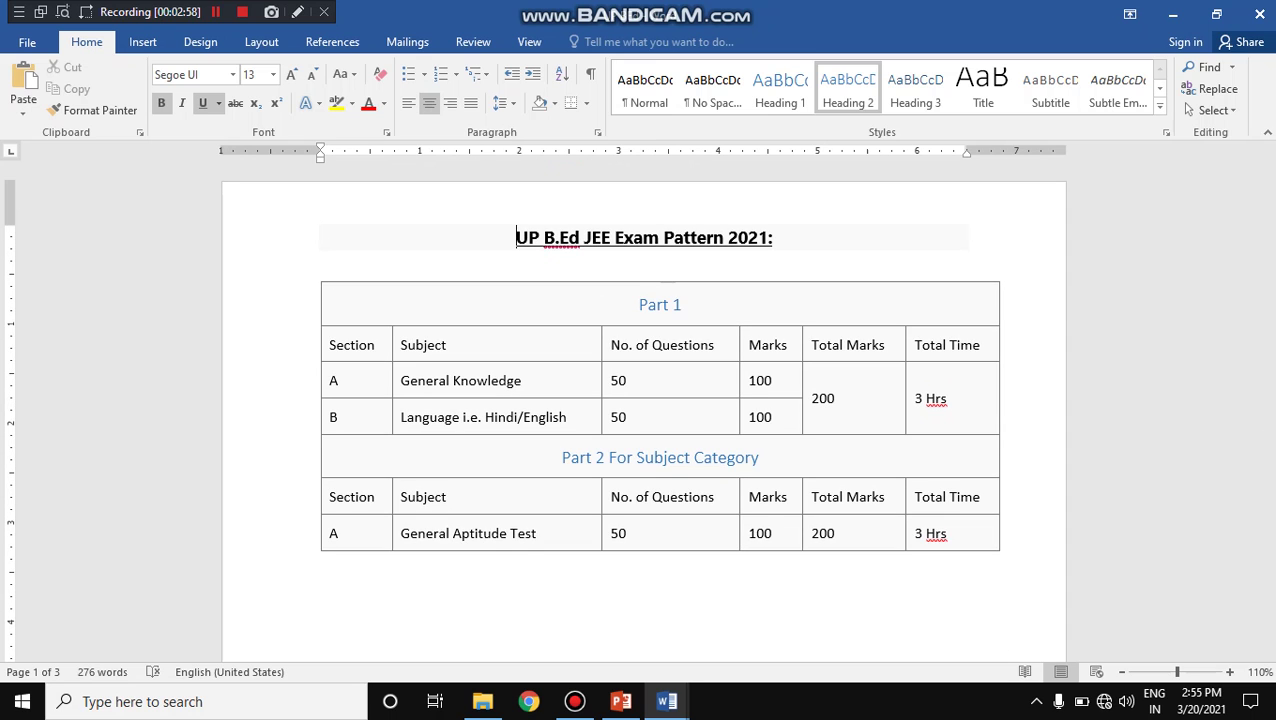
left_click(1259, 13)
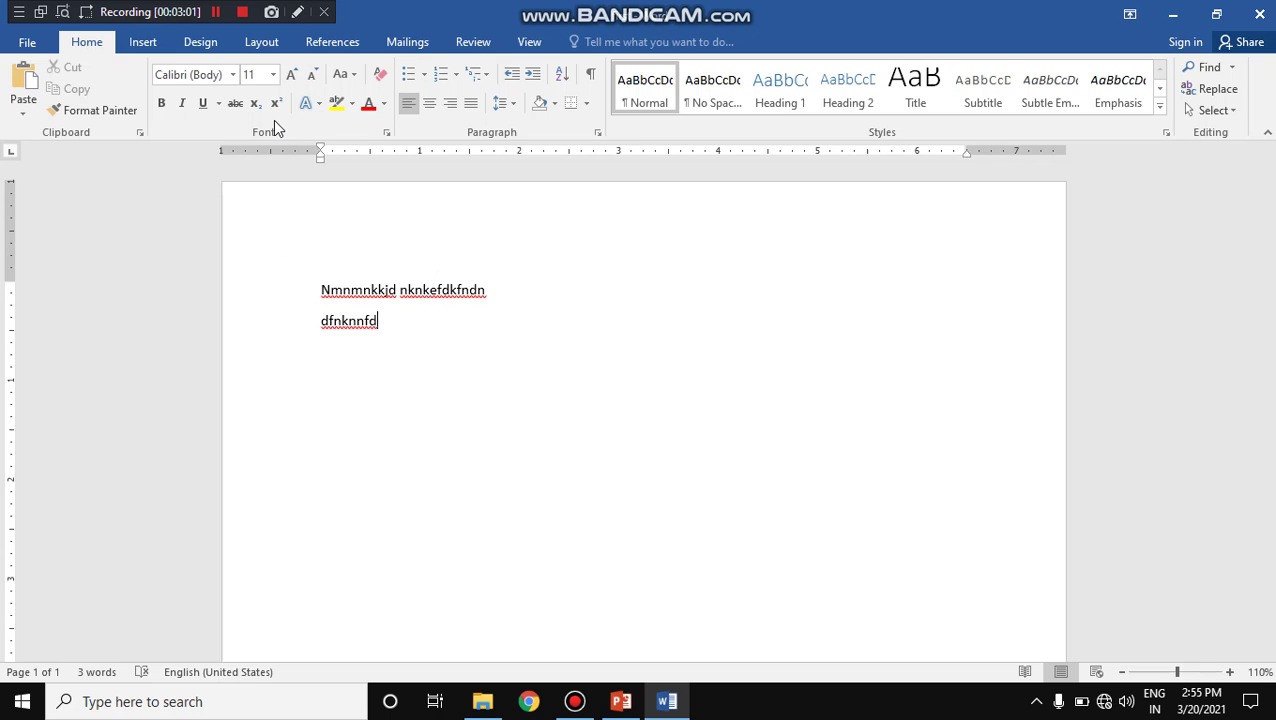
Go to the Print page and select Microsoft Print to PDF as the printer
left_click(27, 42)
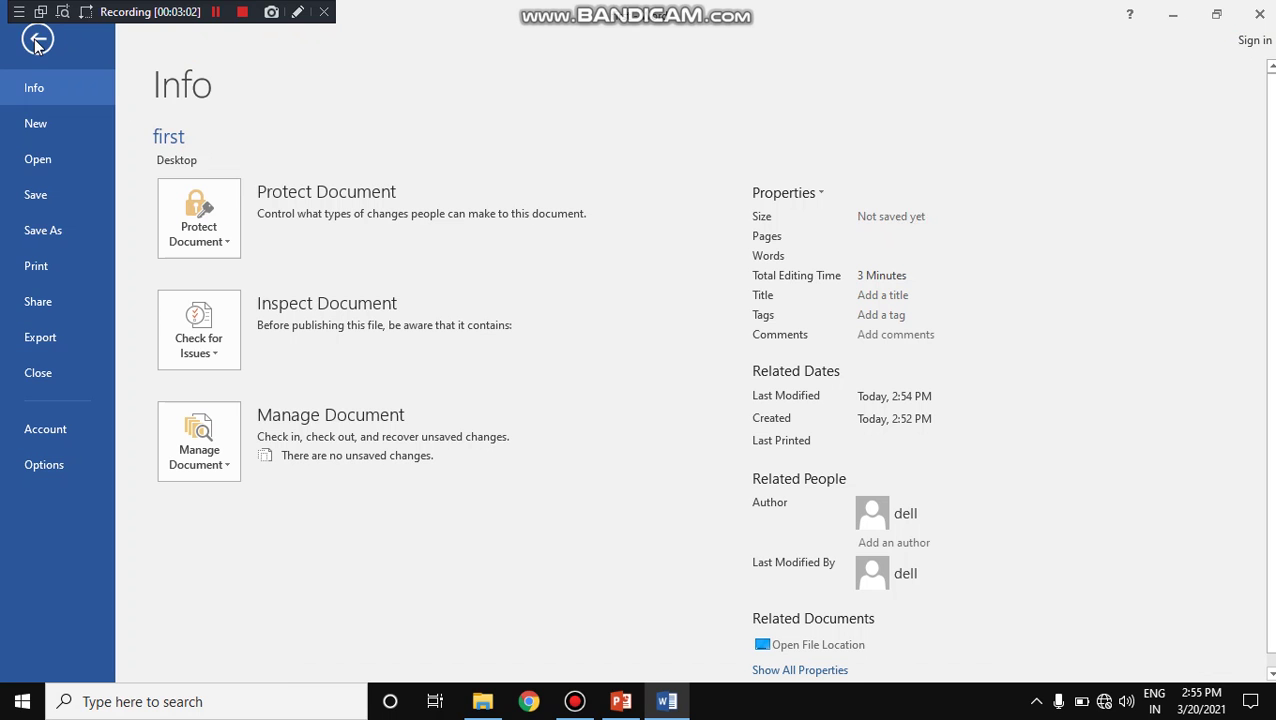
left_click(71, 250)
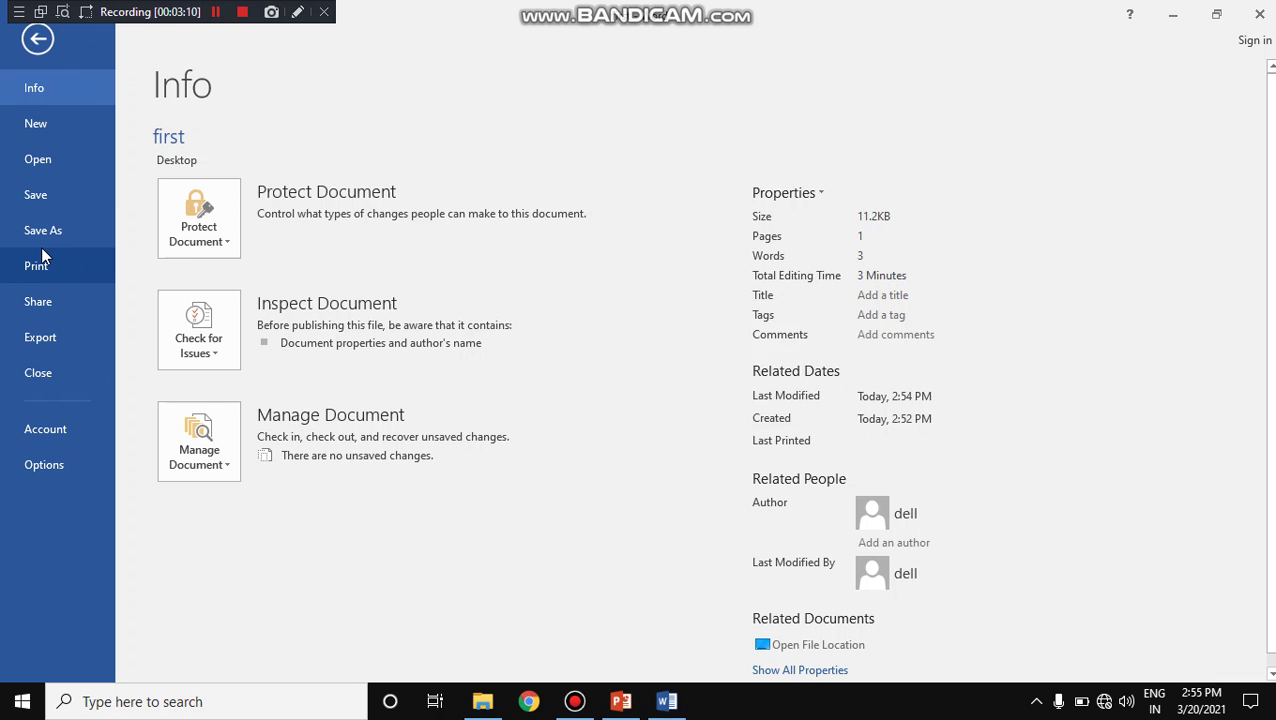
left_click(306, 298)
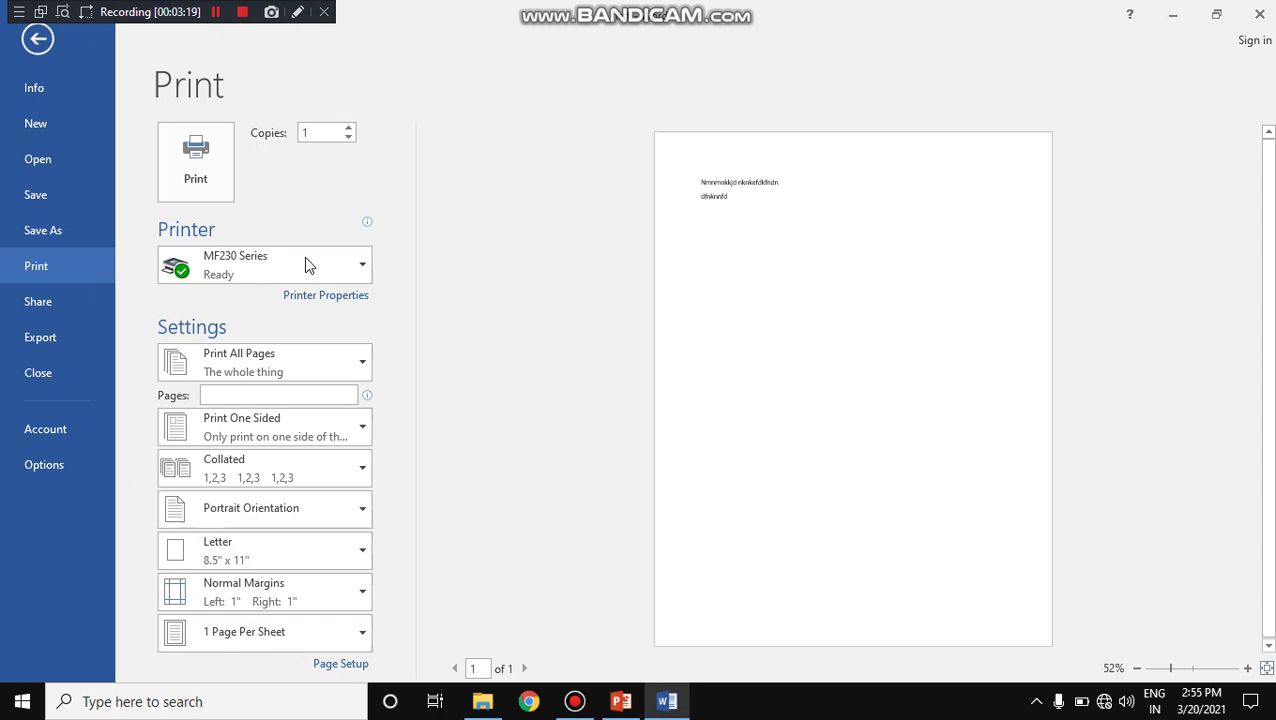
left_click(360, 266)
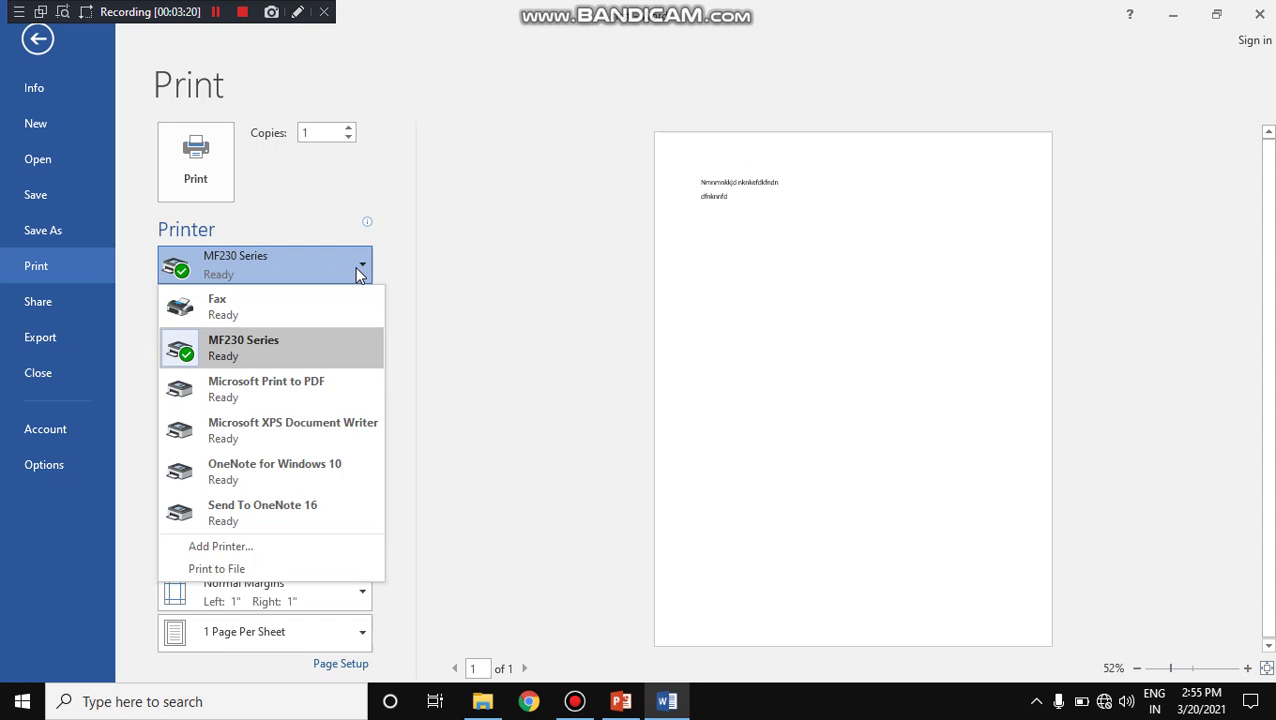
left_click(306, 385)
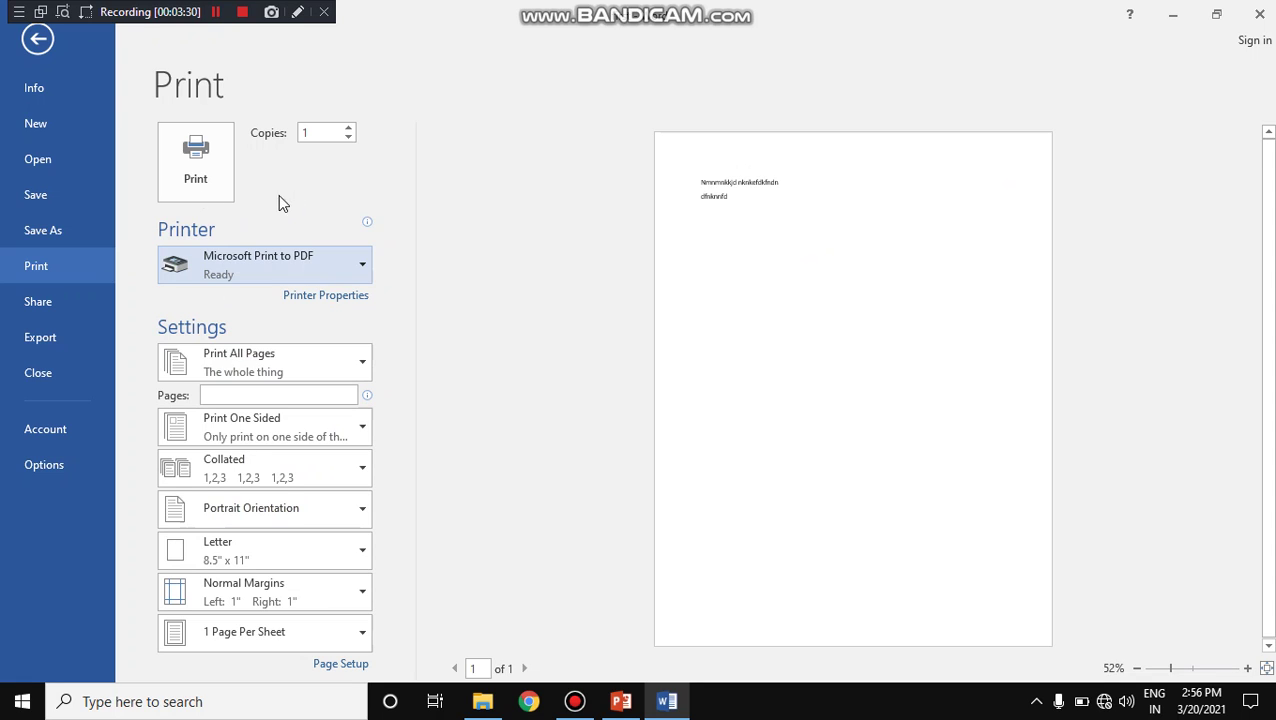
Print to a PDF named print1 on the Desktop, then move its icon near the desktop centre
left_click(182, 165)
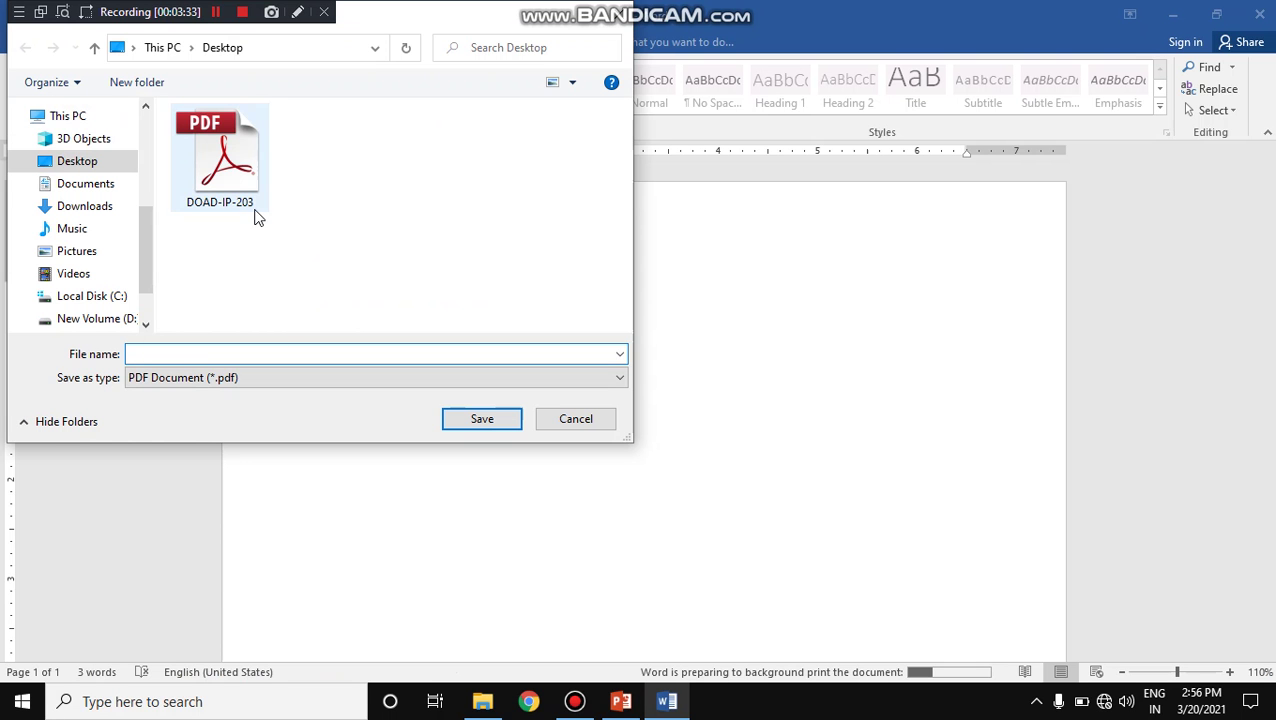
type("jkjkr")
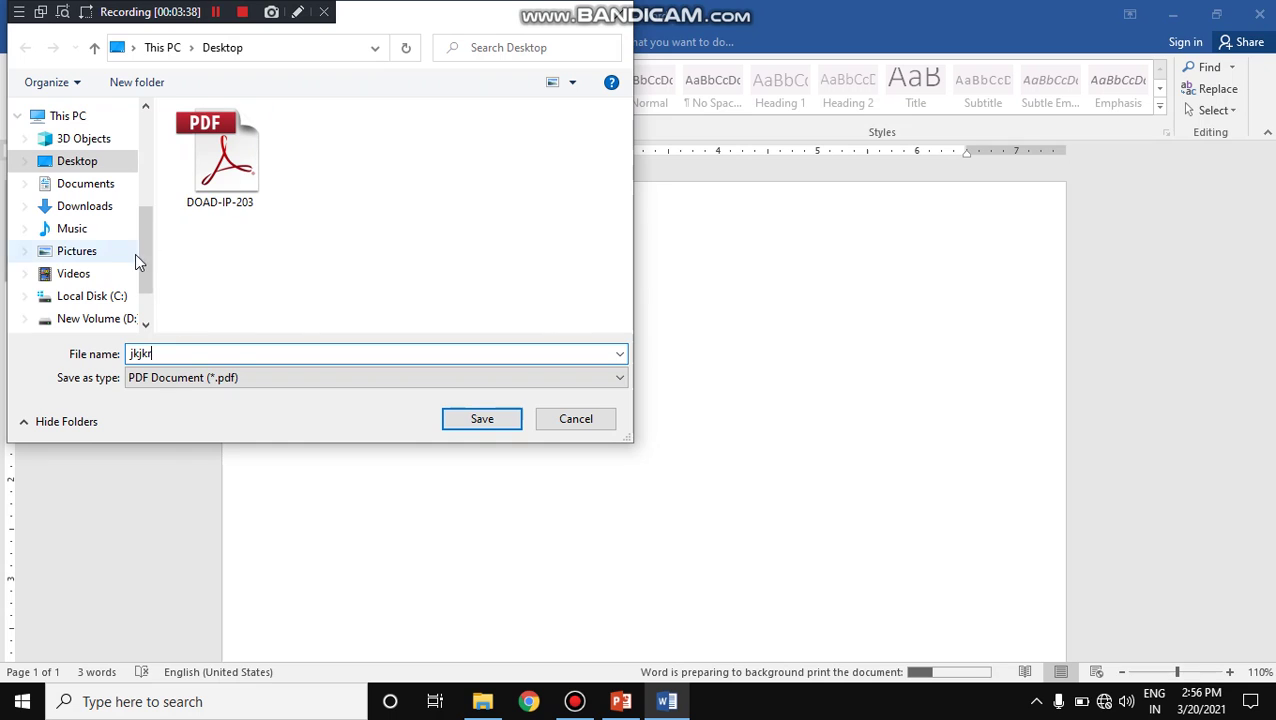
scroll(150, 262, "up", 3)
scroll(100, 200, "down", 3)
scroll(85, 143, "up", 3)
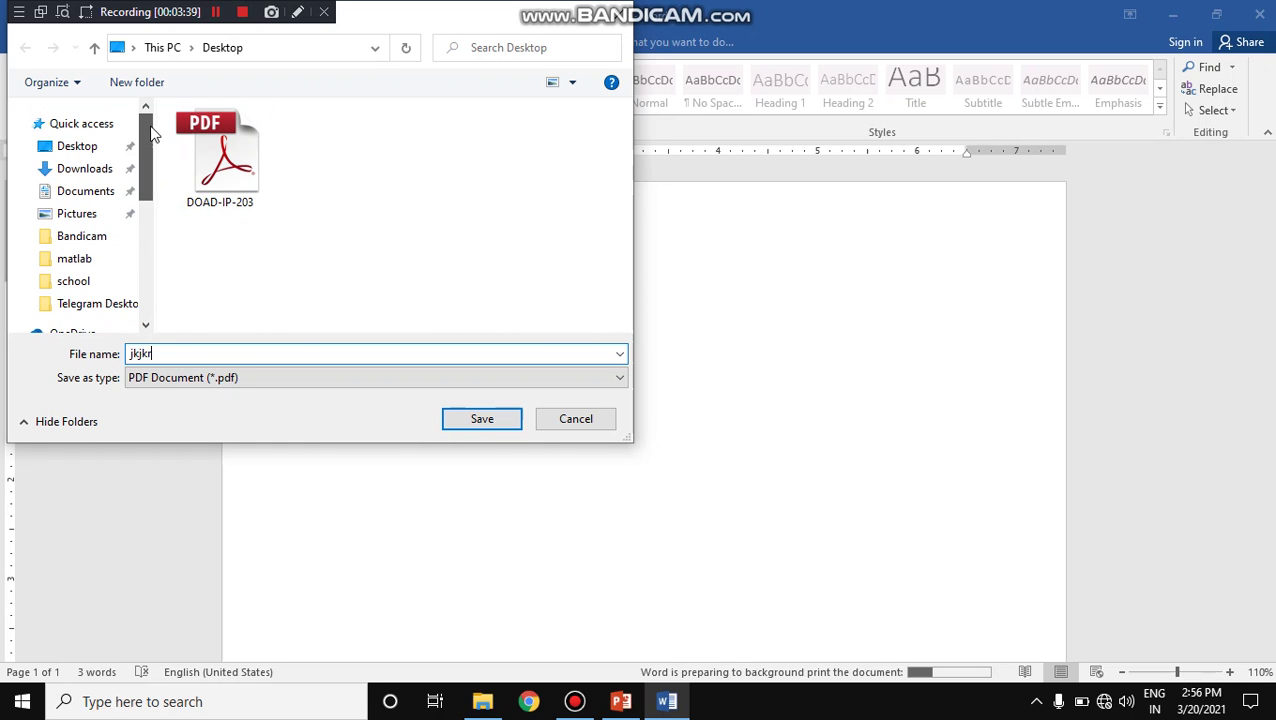
left_click(81, 152)
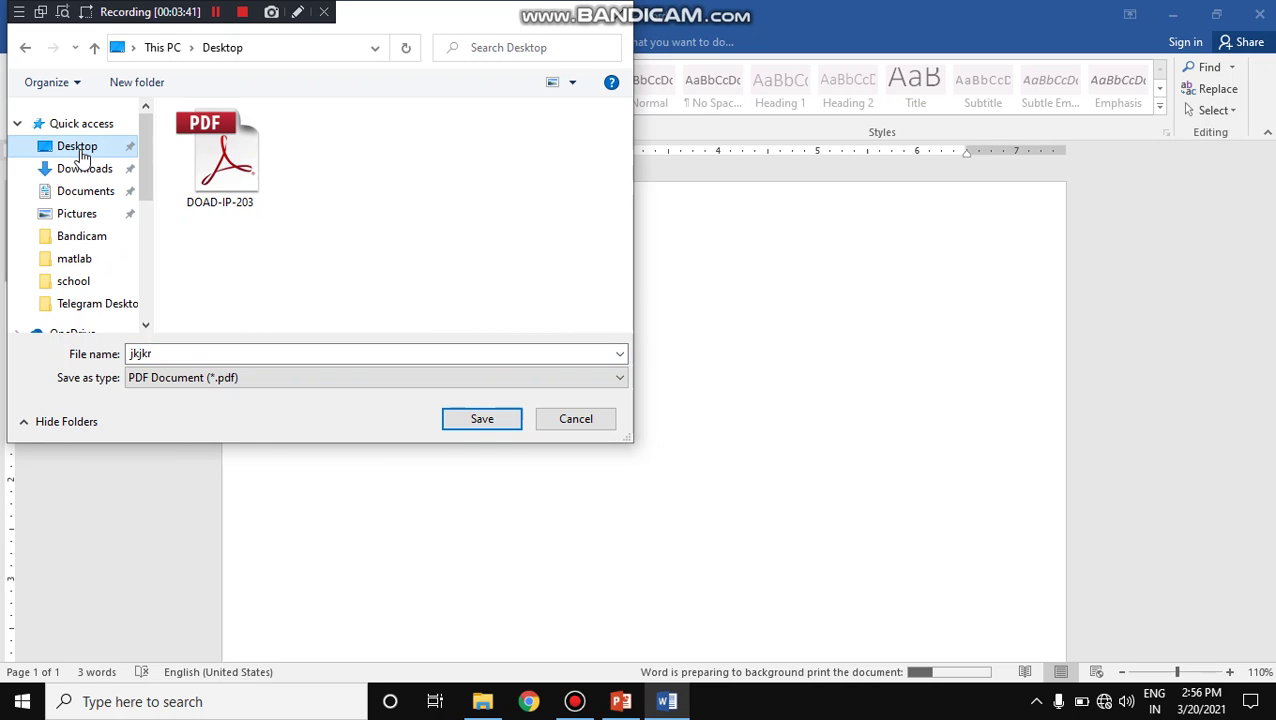
double_click(150, 353)
type("pr")
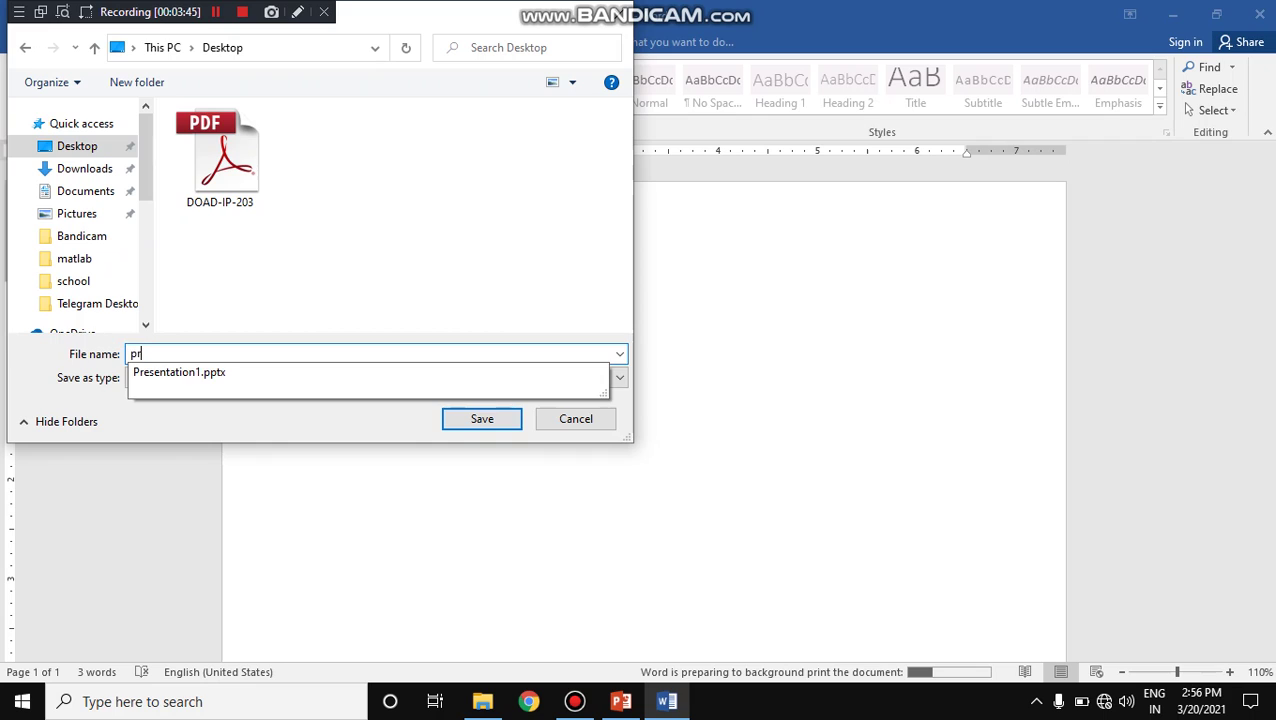
type("int1")
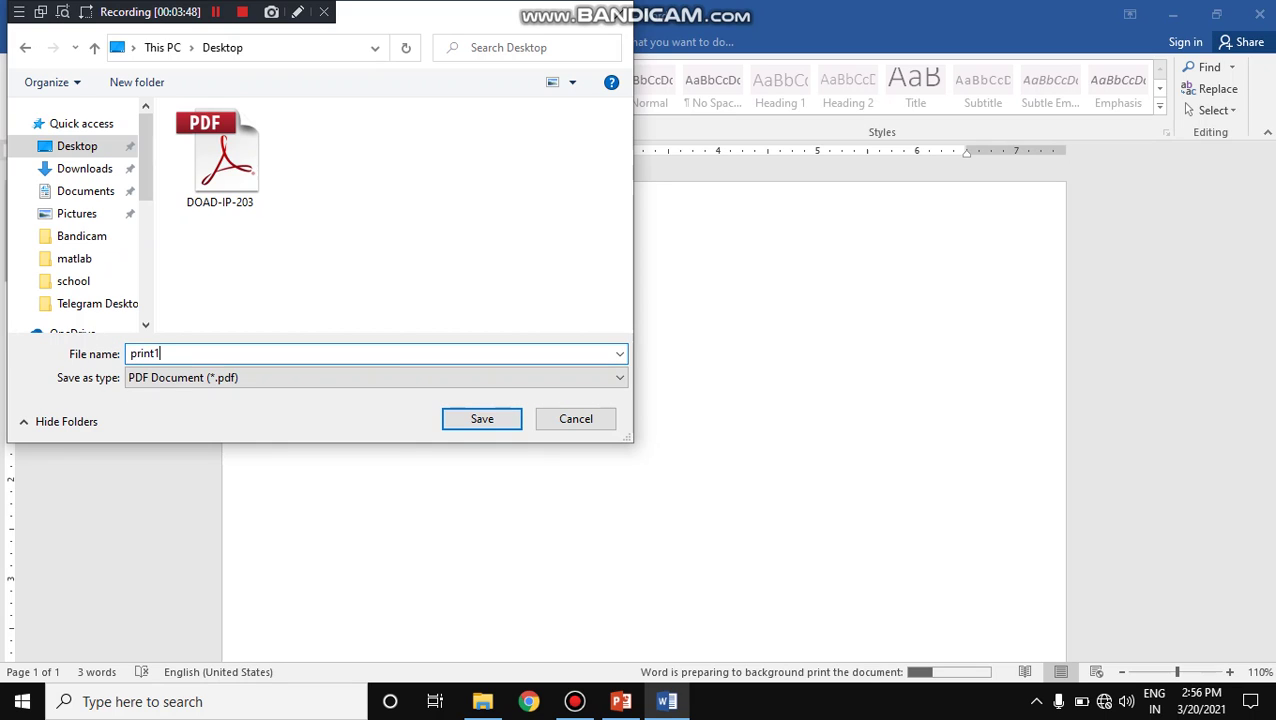
left_click(480, 418)
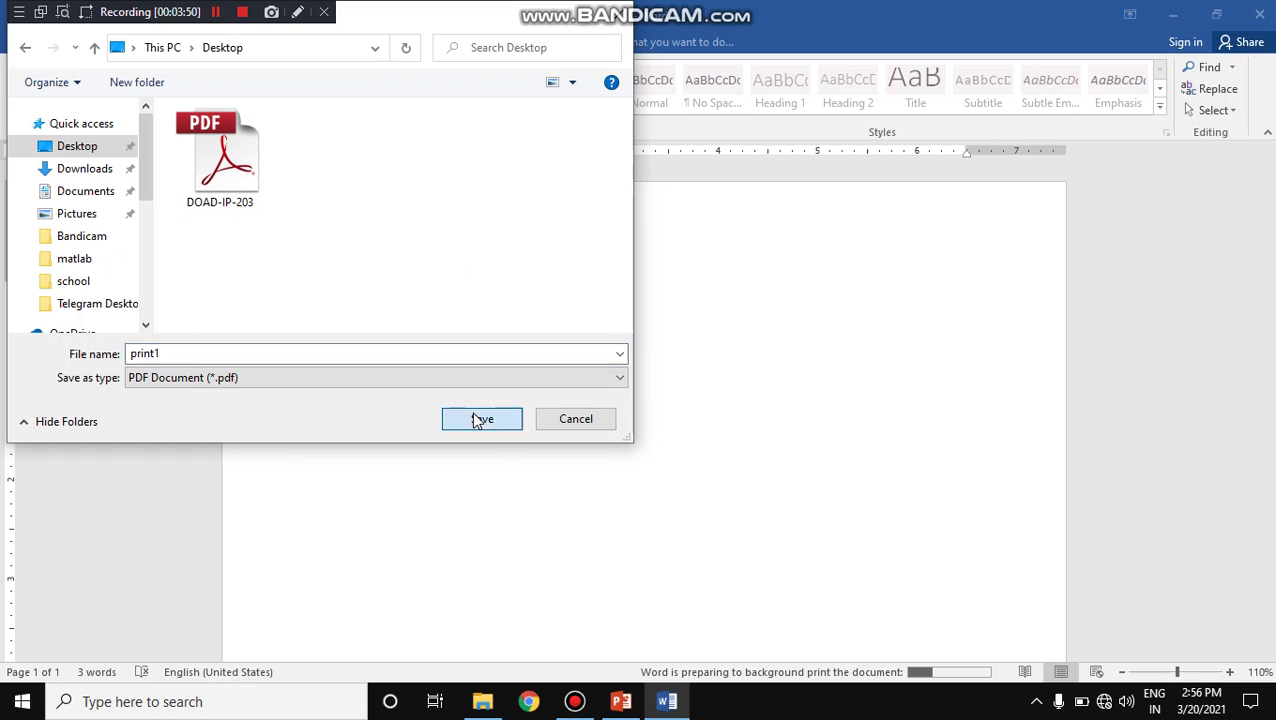
left_click(1172, 10)
mouse_move(100, 318)
left_mouse_down()
mouse_move(600, 313)
mouse_move(462, 137)
left_mouse_up()
Open print1.pdf, select its two lines of text, then show the Desktop folder in File Explorer
double_click(463, 137)
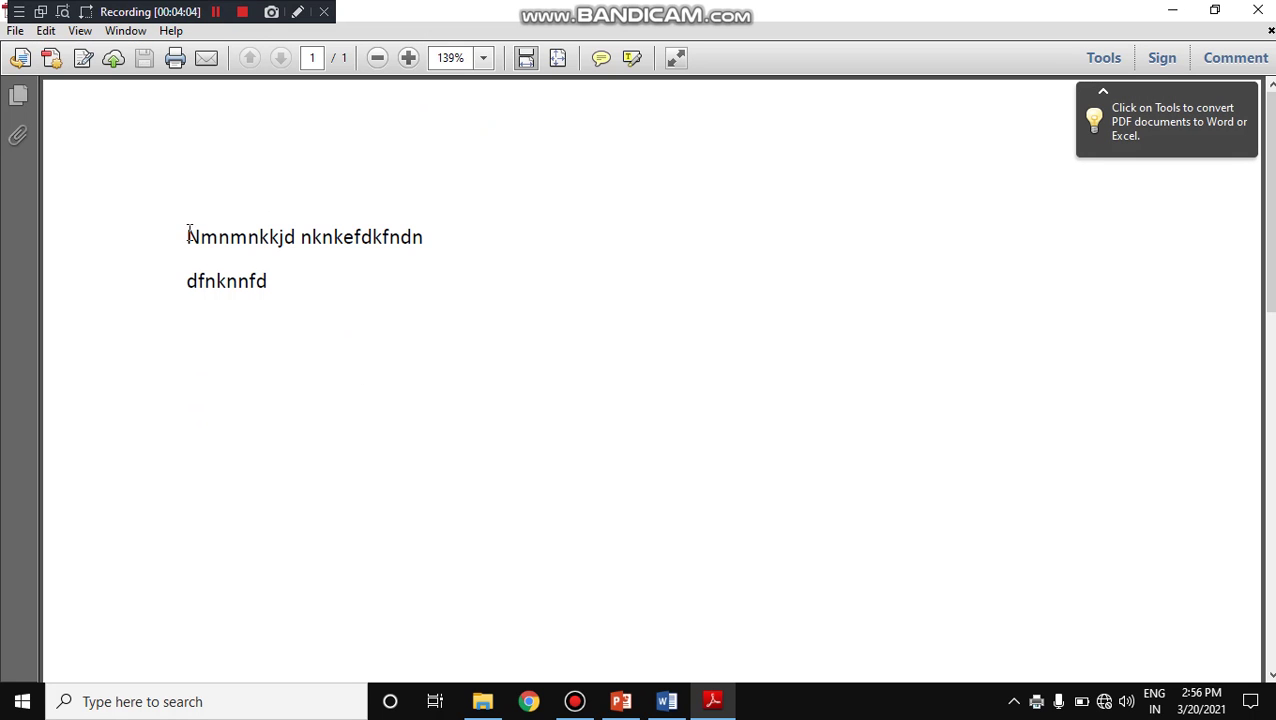
mouse_move(187, 224)
left_mouse_down()
mouse_move(247, 302)
mouse_move(278, 289)
left_mouse_up()
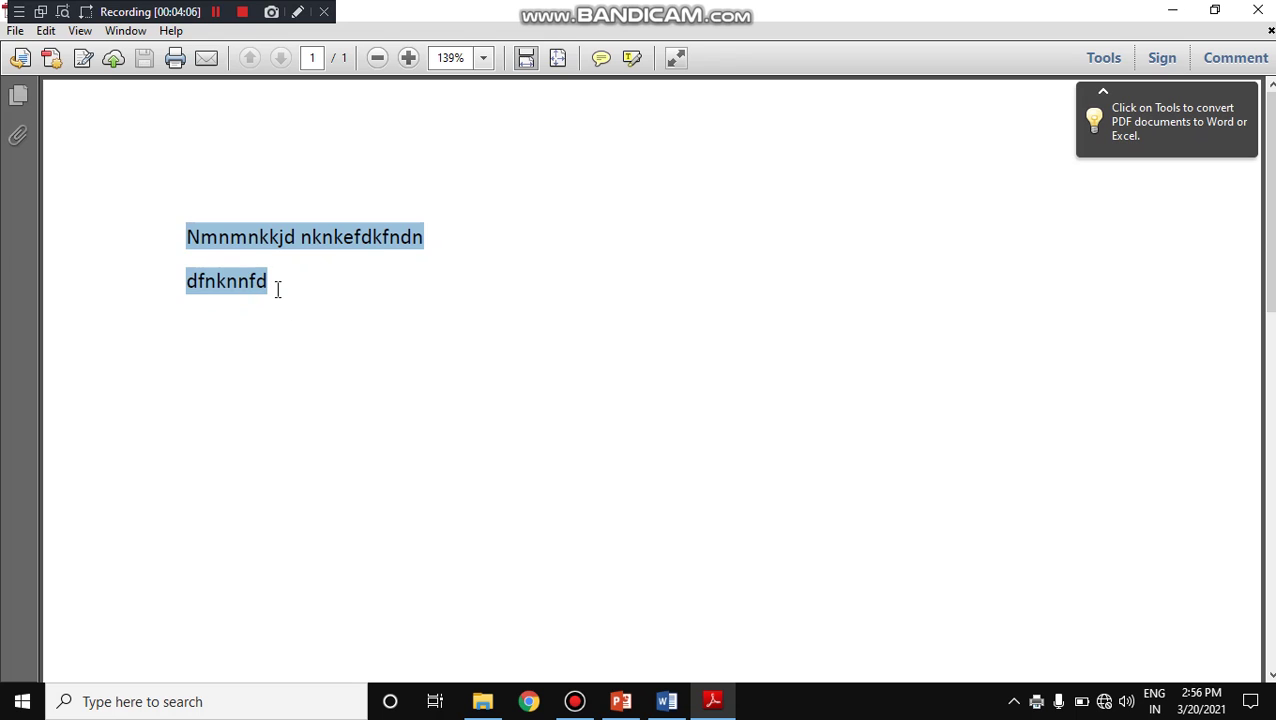
left_click(476, 703)
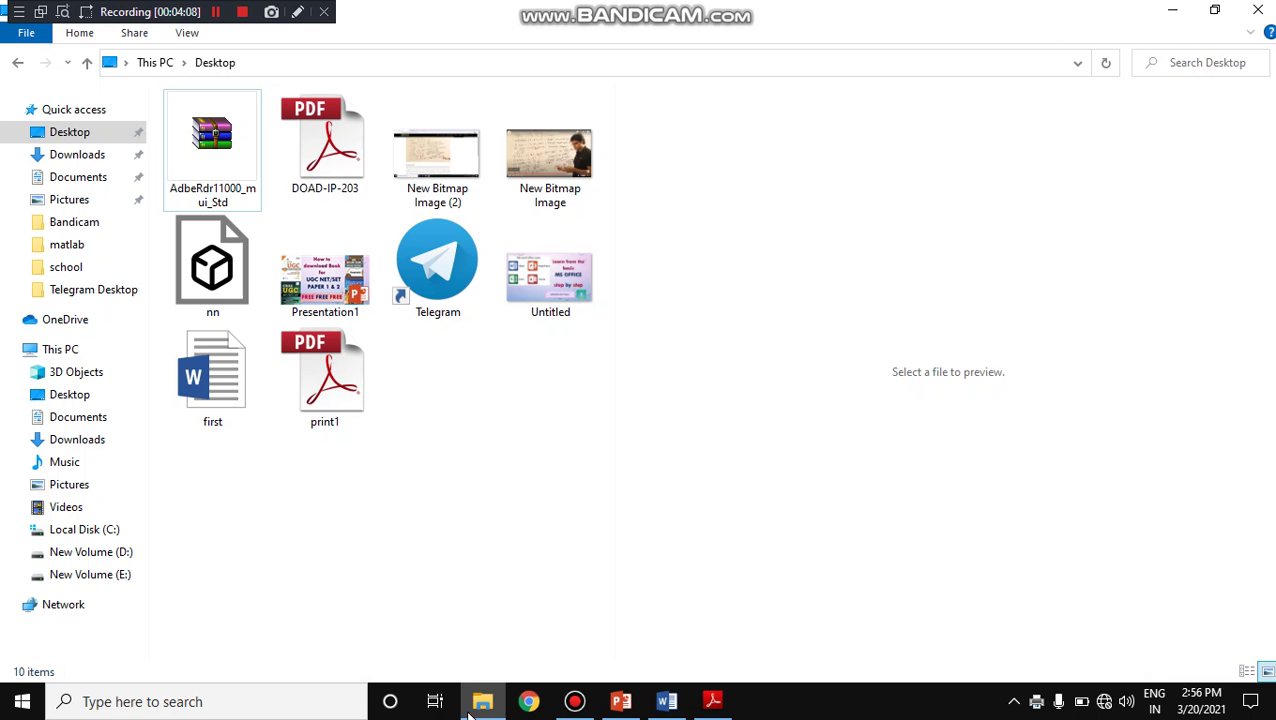
Switch from File Explorer back to the Word document 'first' using its taskbar icon
left_click(667, 701)
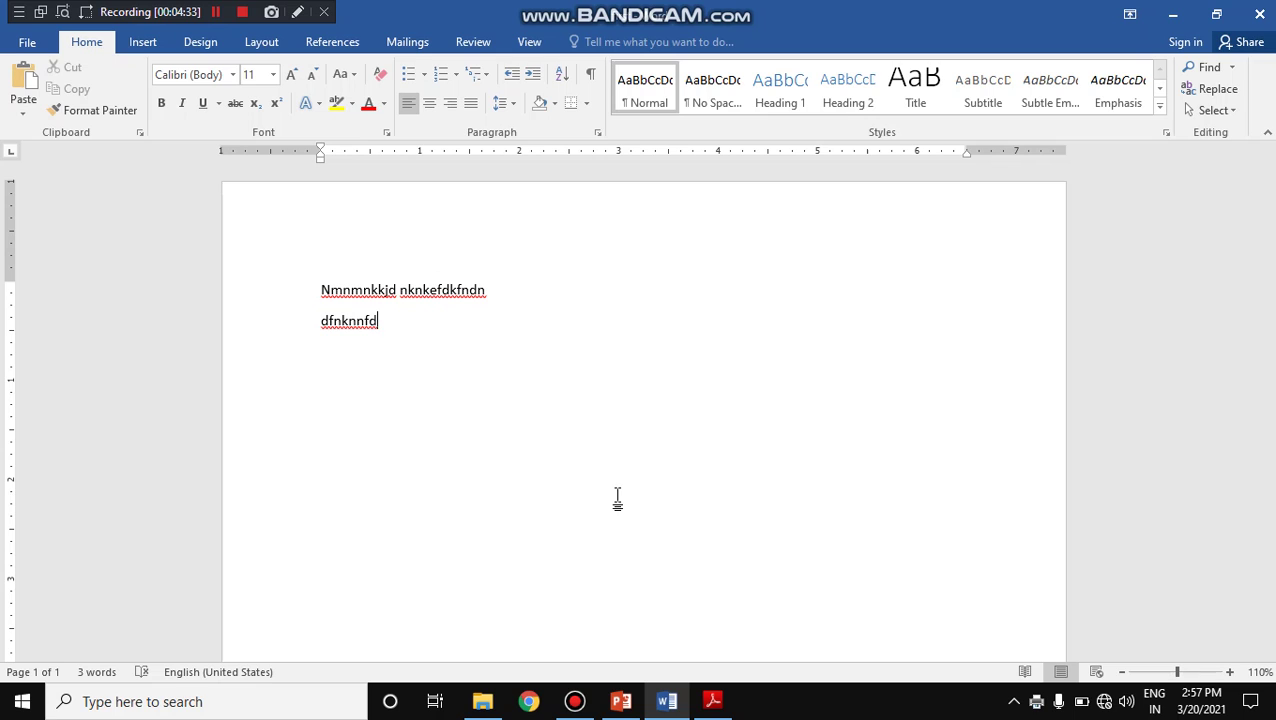
Browse the Info and Share pages for 'first', finishing on Export's Create PDF/XPS Document option
left_click(30, 42)
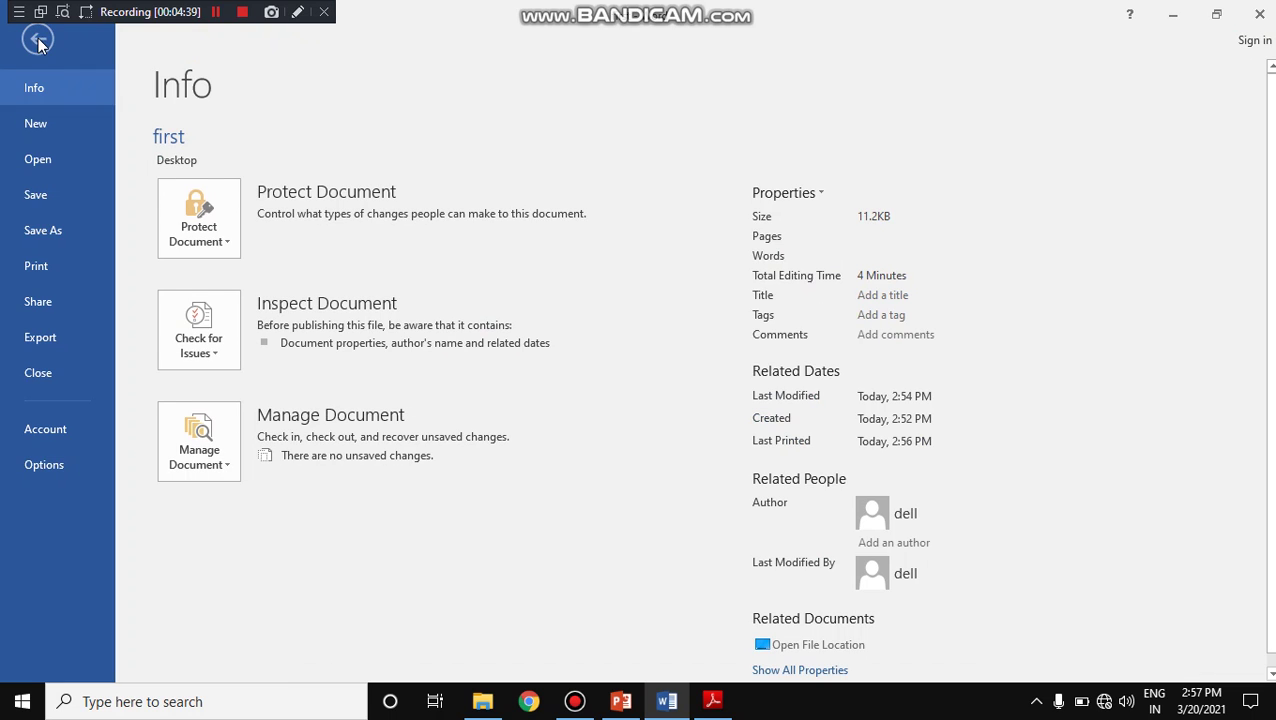
left_click(56, 300)
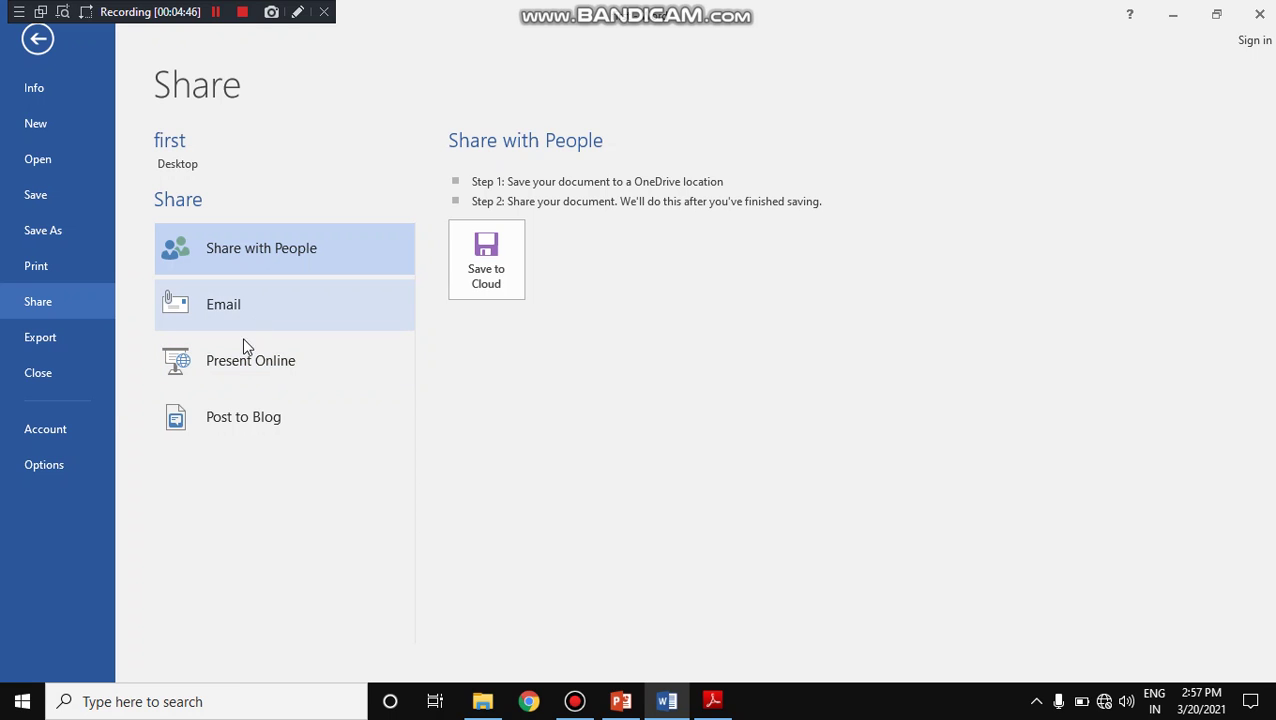
left_click(57, 339)
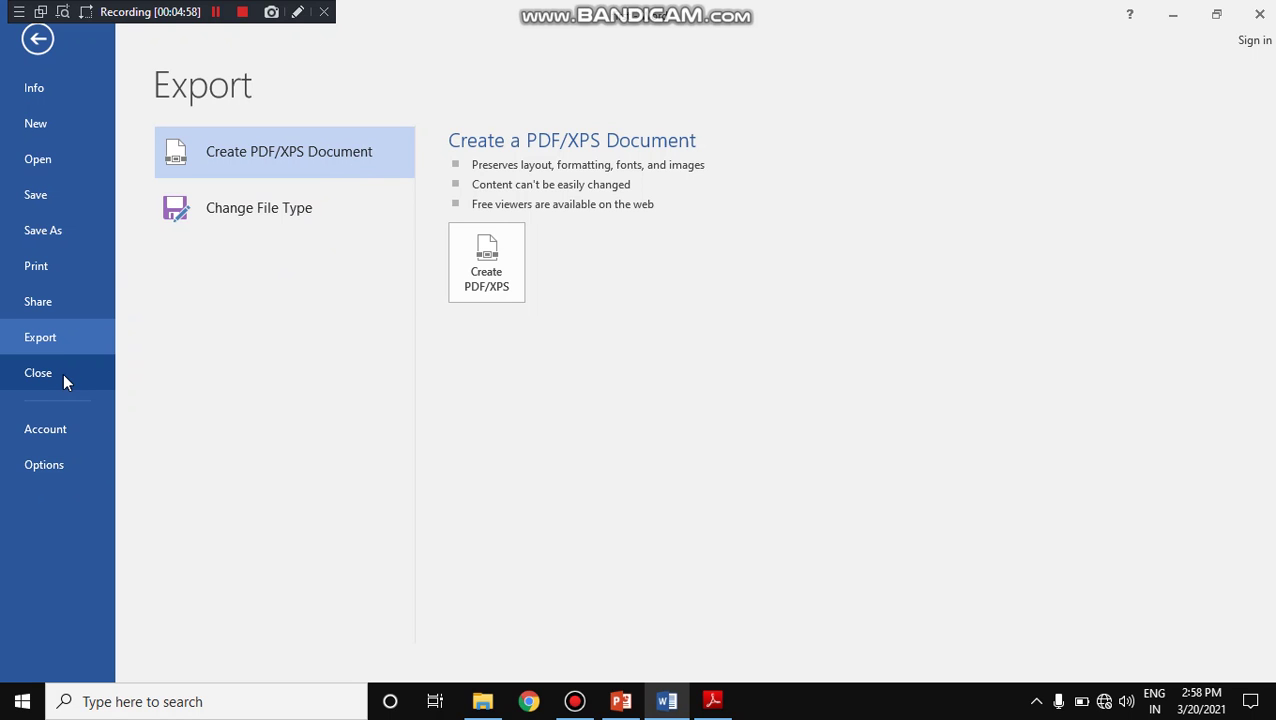
On the Account page, try the Dark Gray and White Office themes, then restore Colorful
left_click(48, 430)
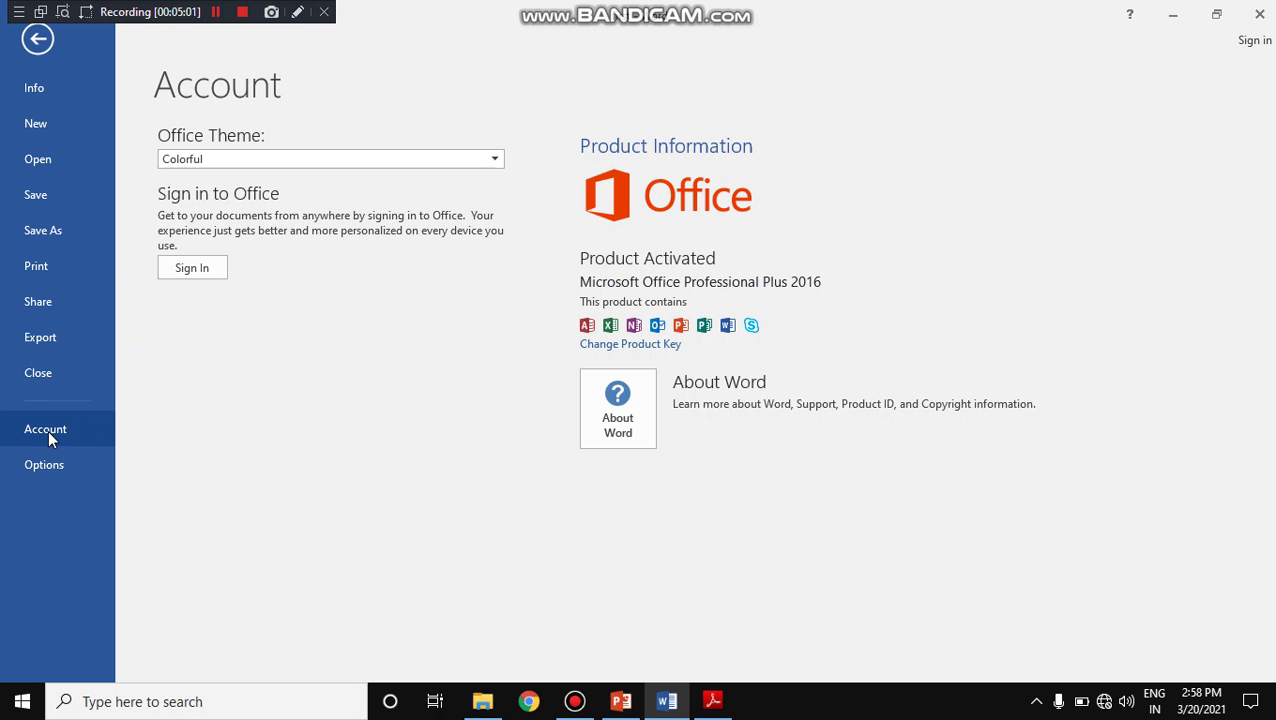
left_click(258, 162)
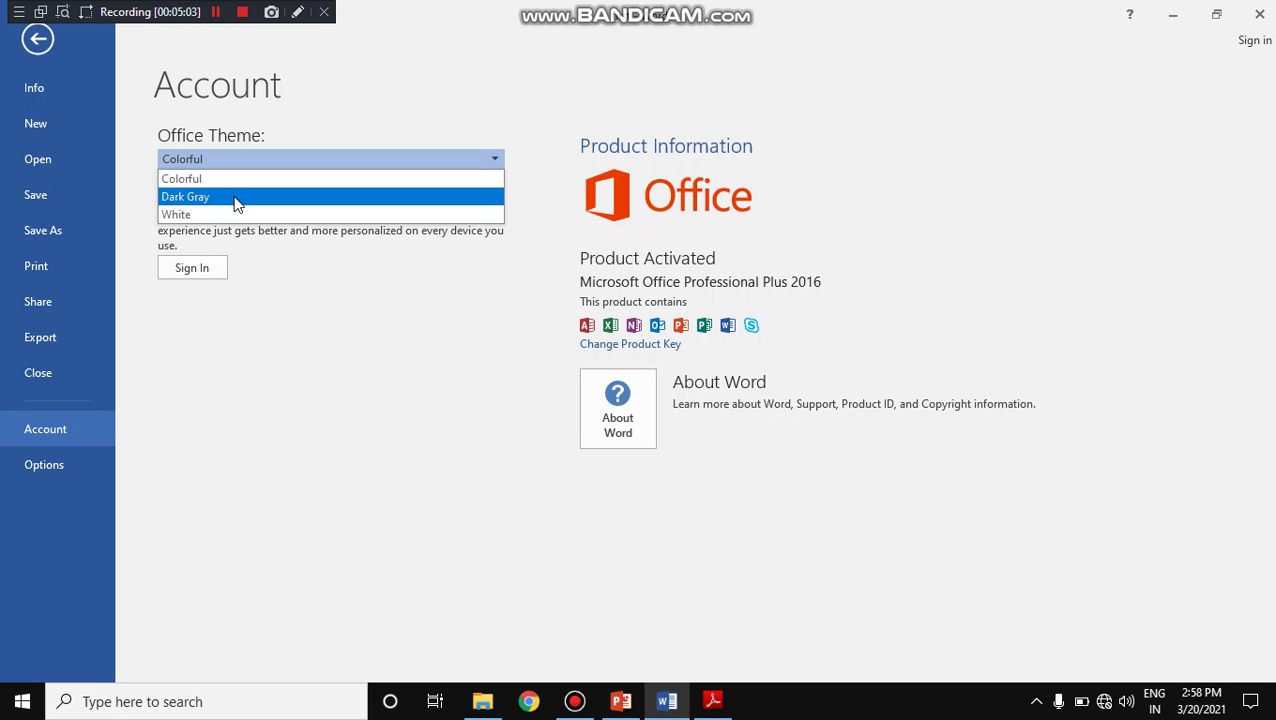
left_click(233, 195)
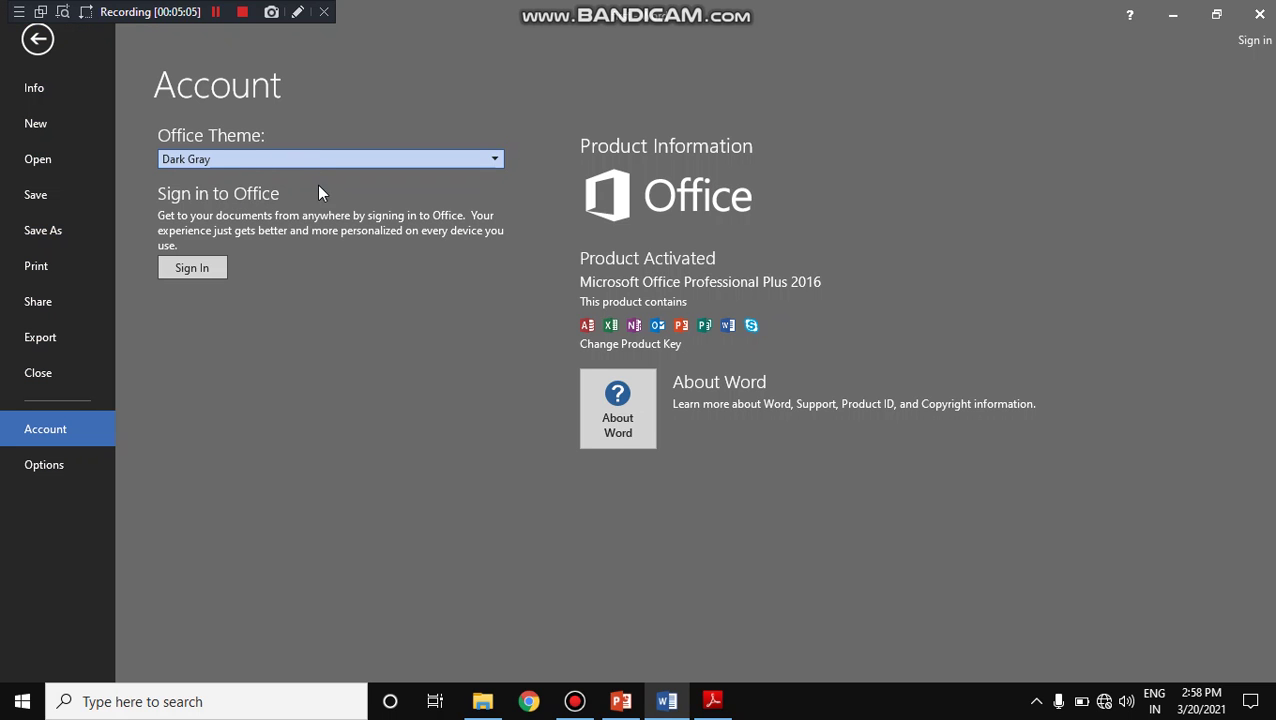
left_click(298, 163)
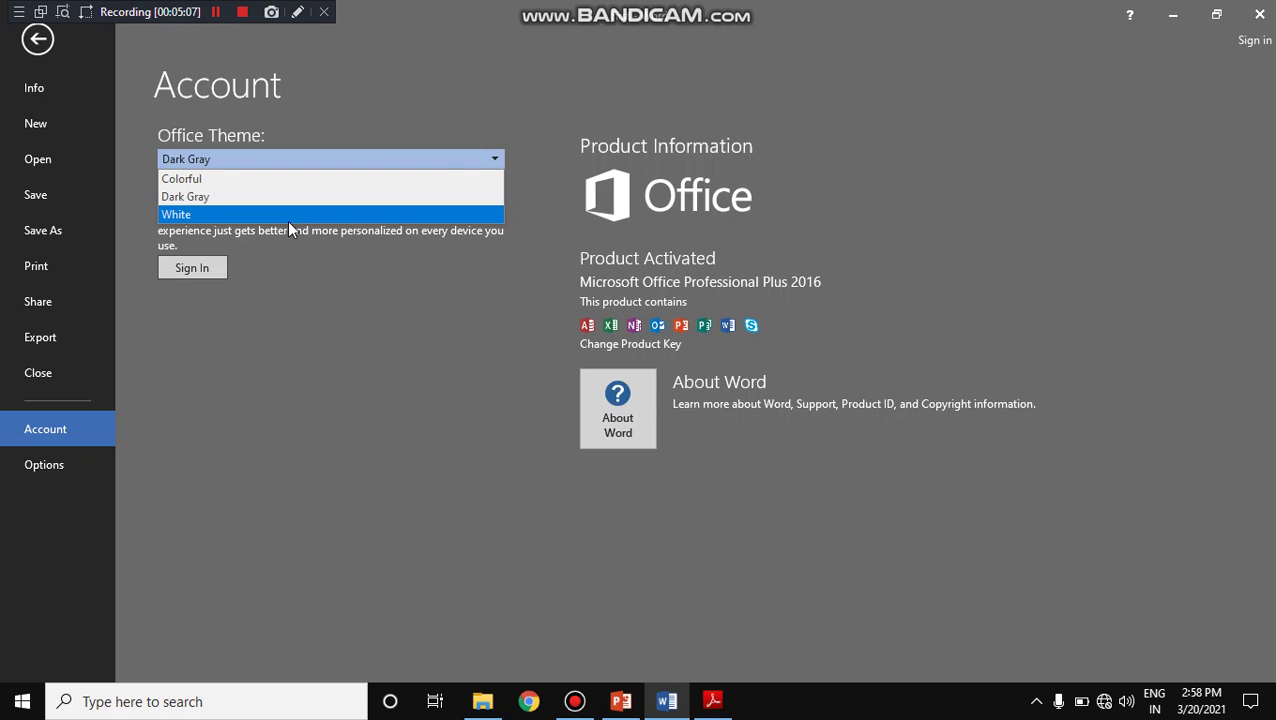
left_click(287, 216)
left_click(312, 164)
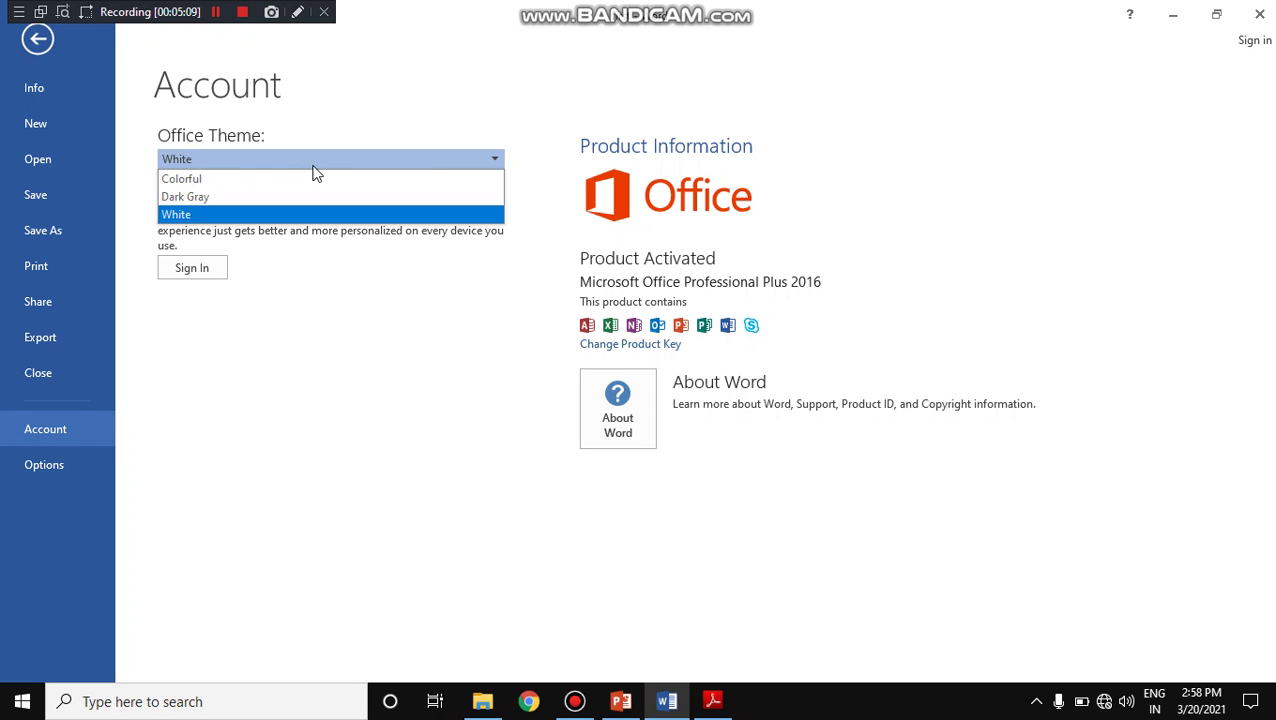
left_click(307, 180)
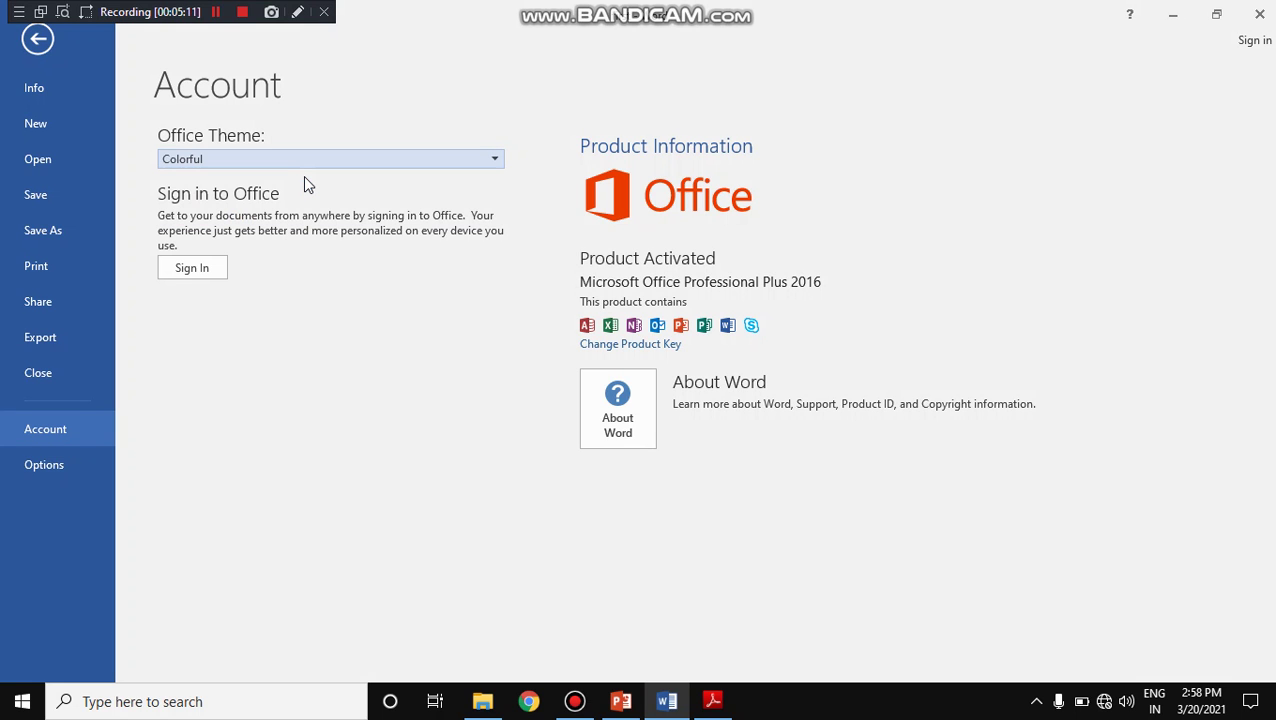
Look over the General and Display pages of Word Options, then close it unchanged
left_click(49, 464)
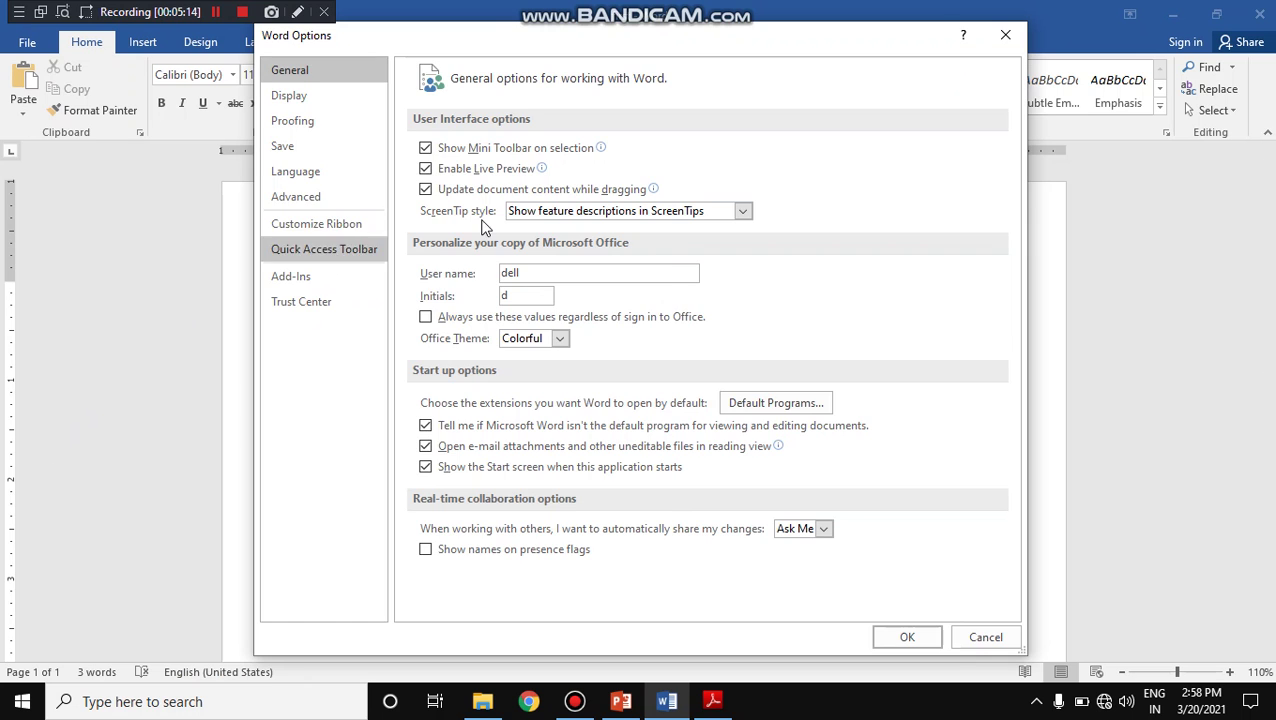
left_click(297, 97)
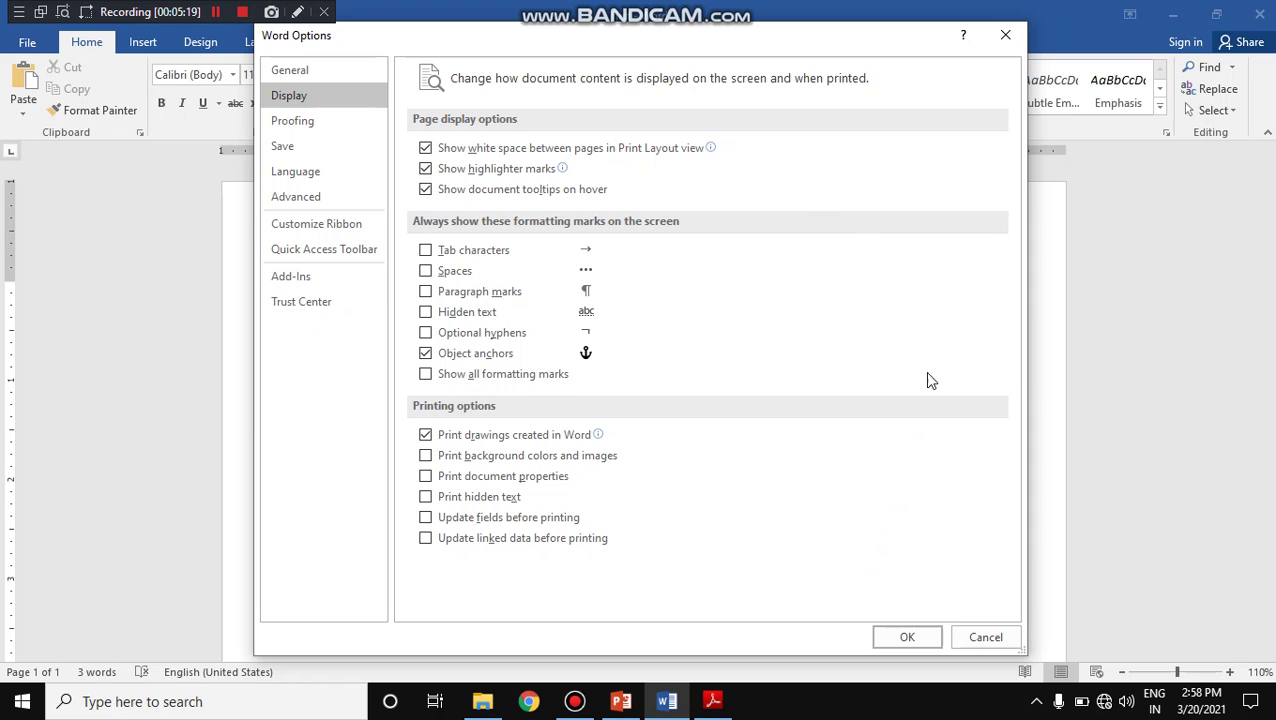
left_click(1008, 36)
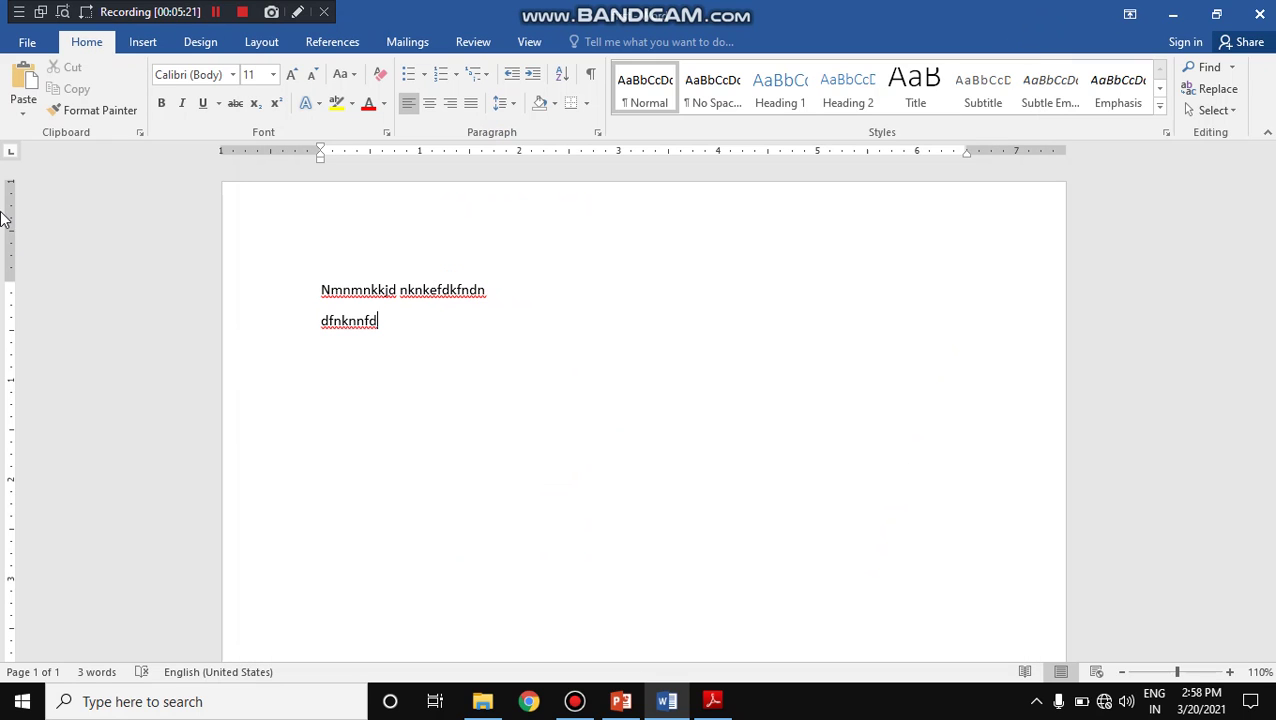
Show the Insert ribbon with its table, picture, shape, SmartArt and chart commands
left_click(168, 44)
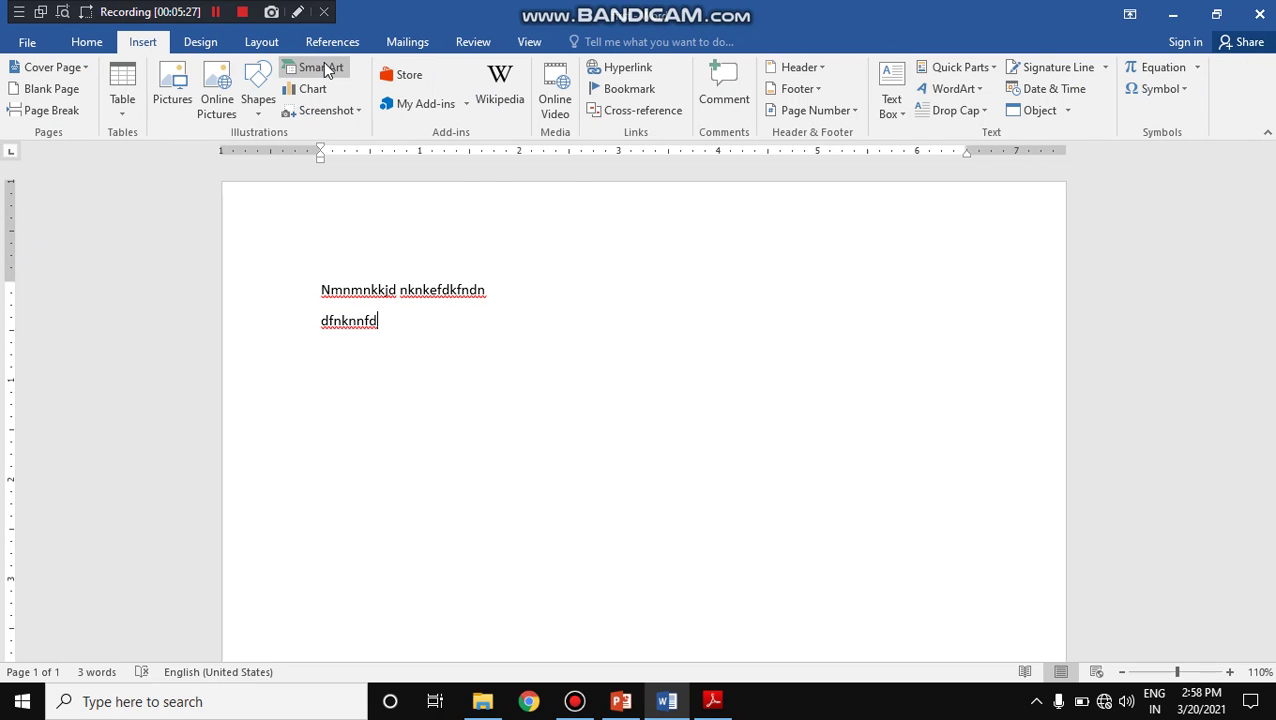